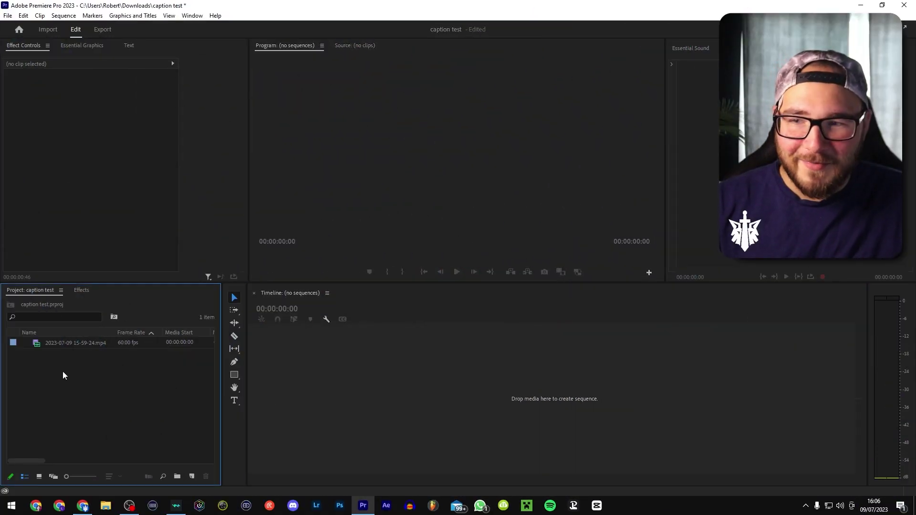
Step: Build a sequence from the Minecraft mp4, cutting off its opening and the tail after 00:00:06:27
left_click_drag(72, 342, 372, 389)
key("c")
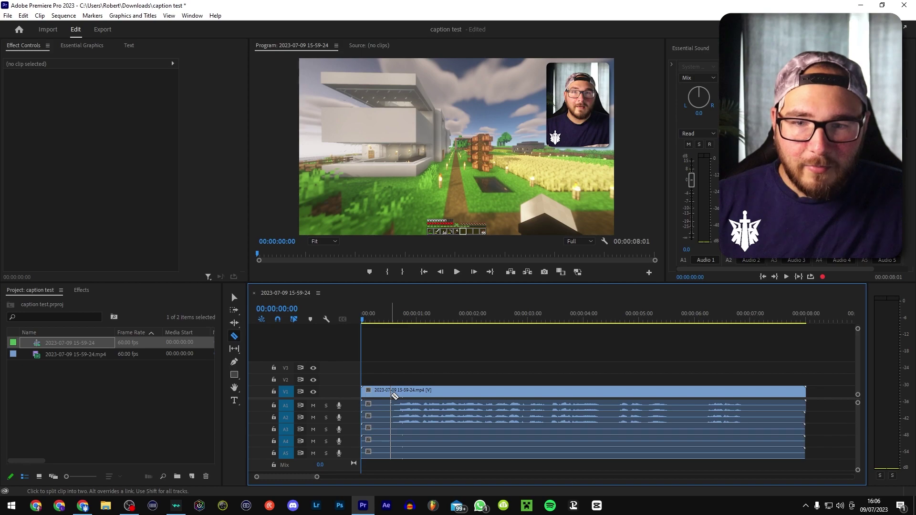
left_click(391, 393)
key("v")
left_click(386, 389)
key("shift+Delete")
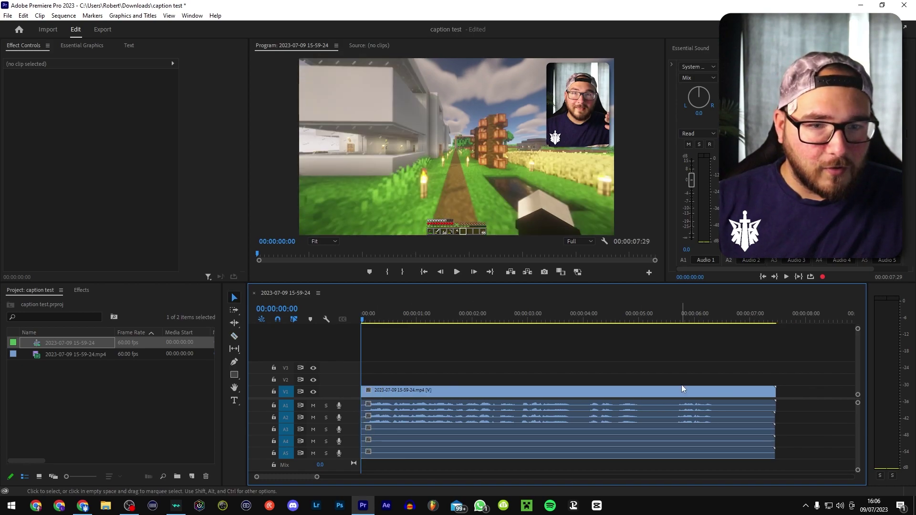
left_click(720, 396)
key("v")
left_click(723, 396)
key("Delete")
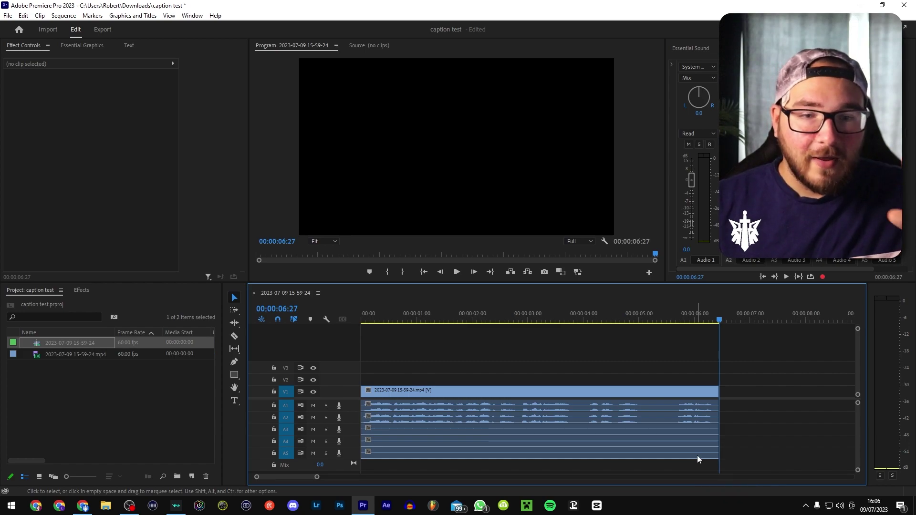
Step: Delete the extra audio on tracks A2–A5, fit the timeline and play back the trimmed clip
left_click_drag(690, 462, 679, 416)
key("Delete")
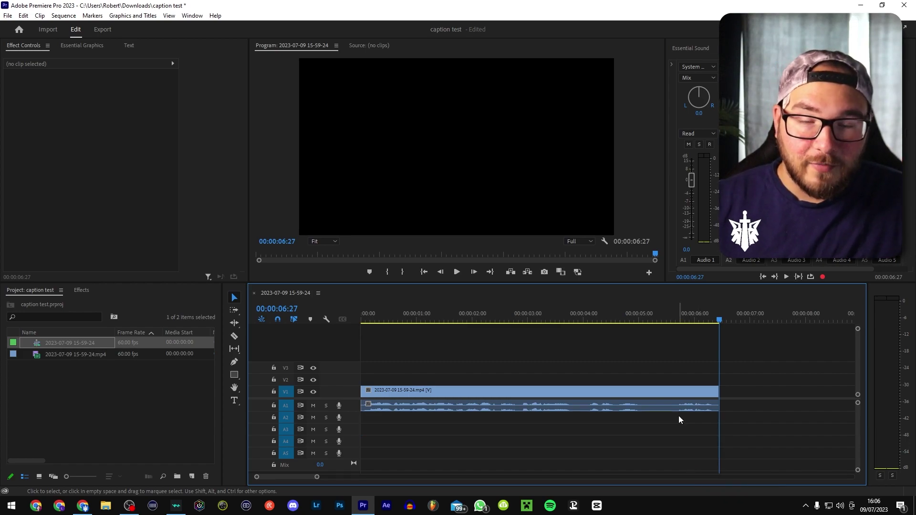
key("minus")
key("space")
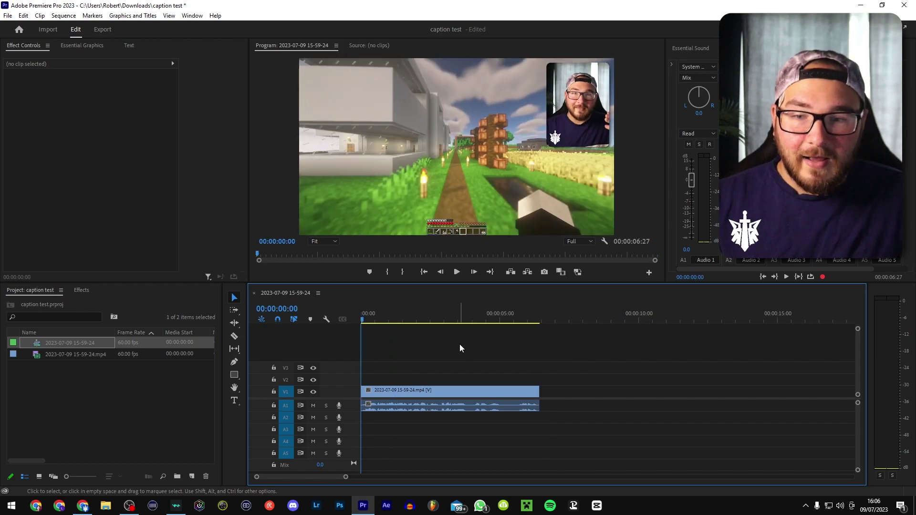
key("space")
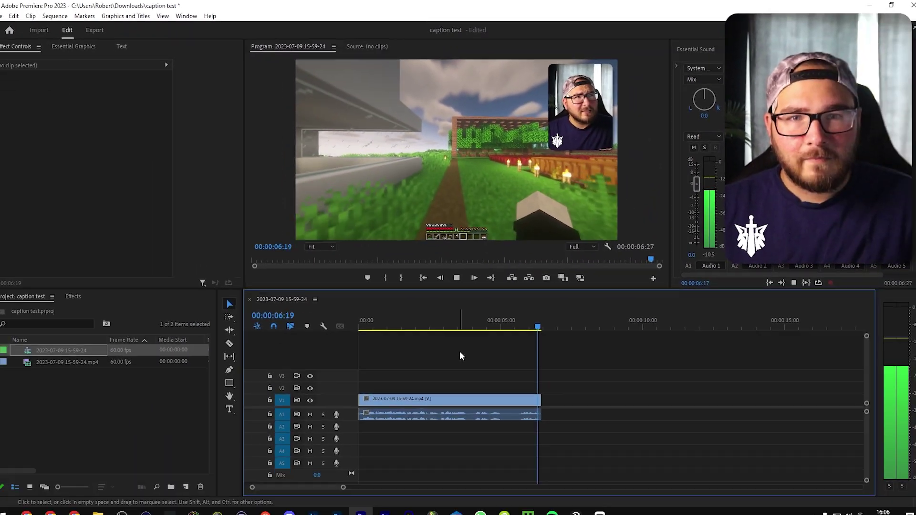
key("Home")
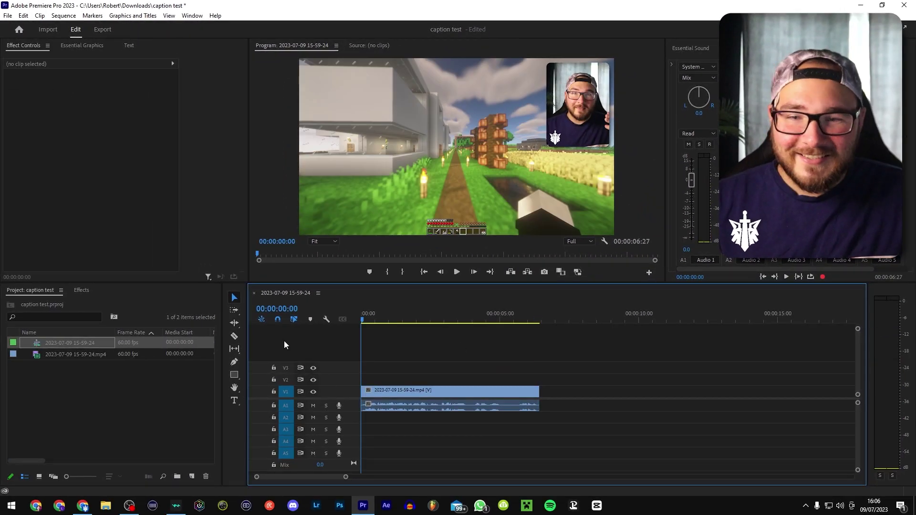
Step: Open the Text panel from the Window menu and switch to its Transcript view
left_click(129, 45)
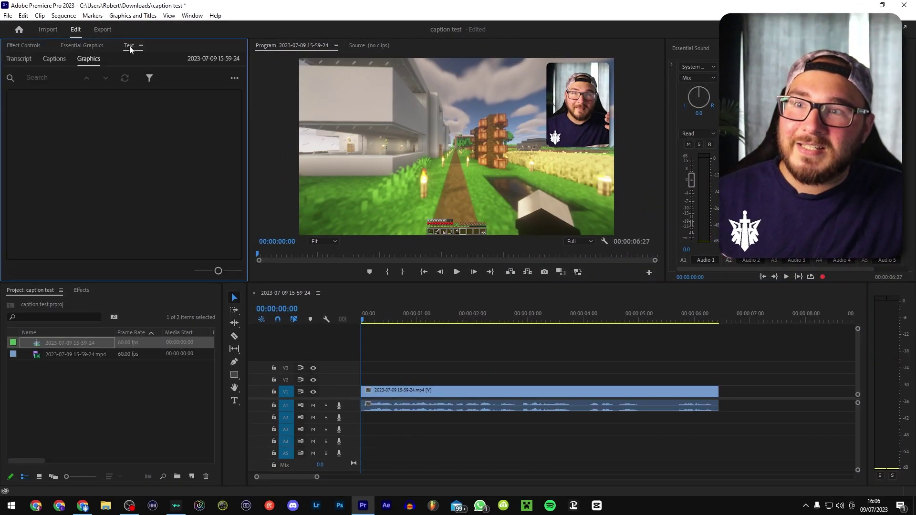
left_click(192, 15)
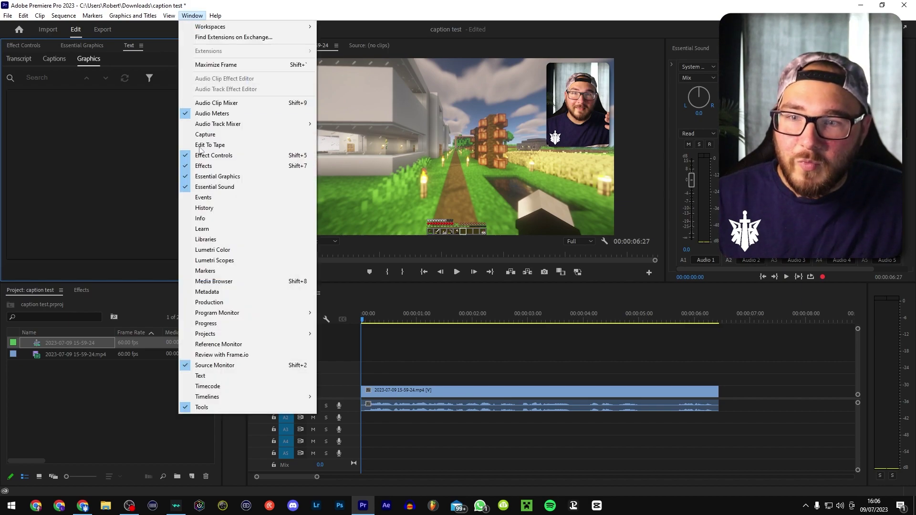
left_click(210, 376)
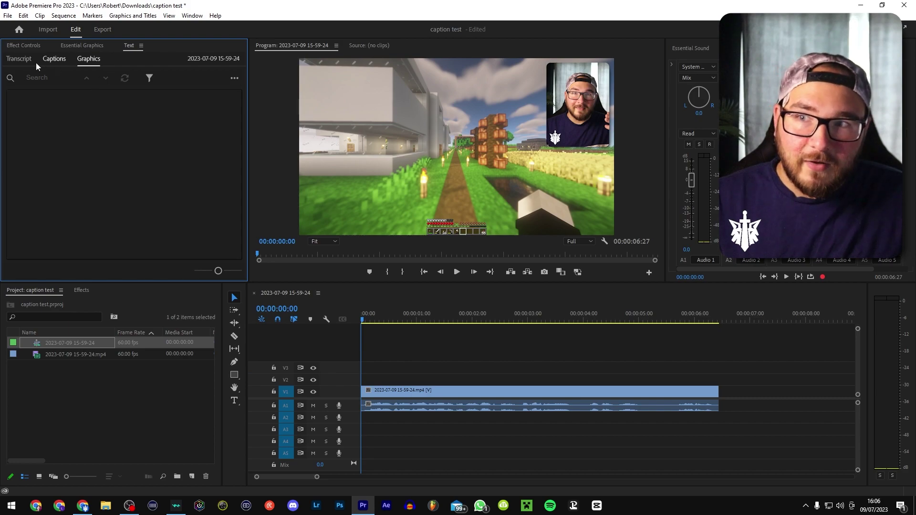
left_click(20, 64)
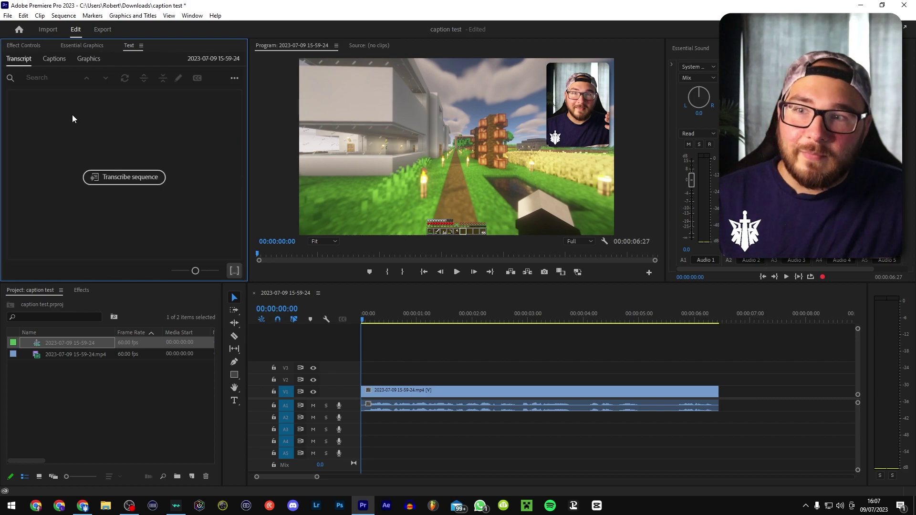
Step: Transcribe the sequence using only the Audio 1 track
left_click(120, 181)
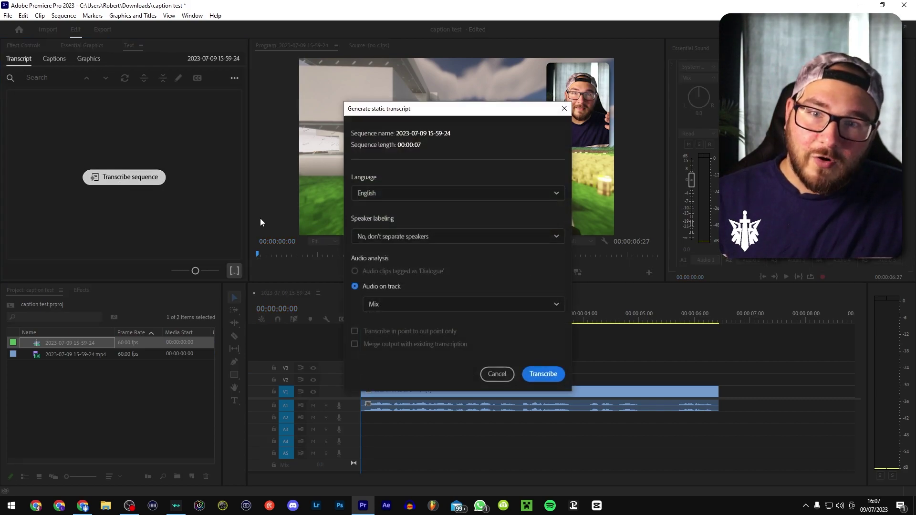
left_click(394, 305)
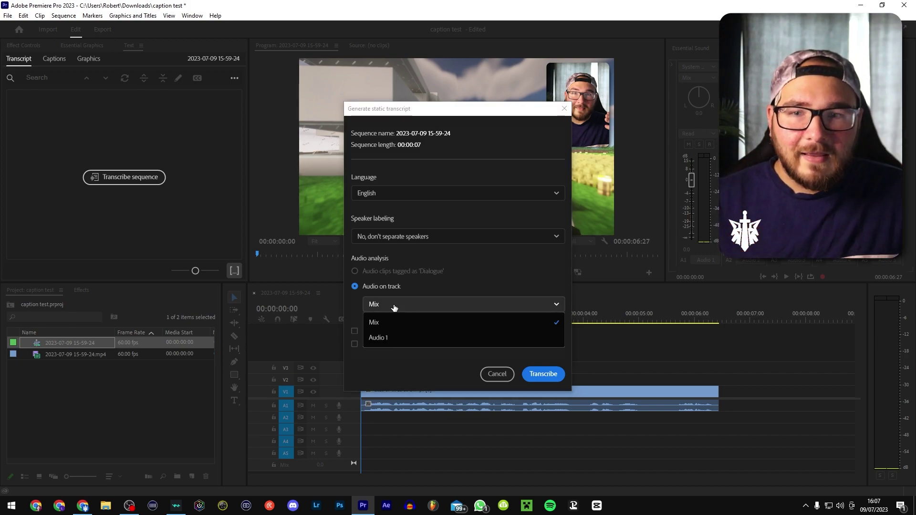
left_click(380, 338)
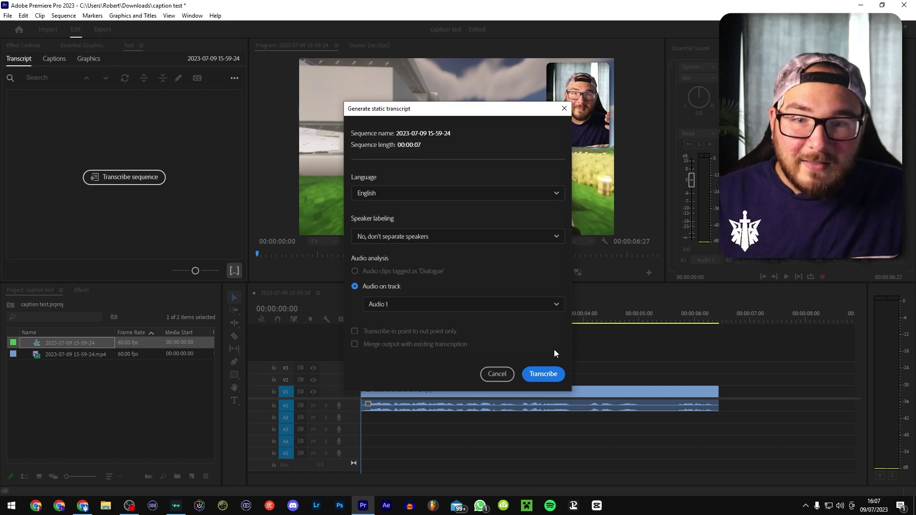
left_click(543, 374)
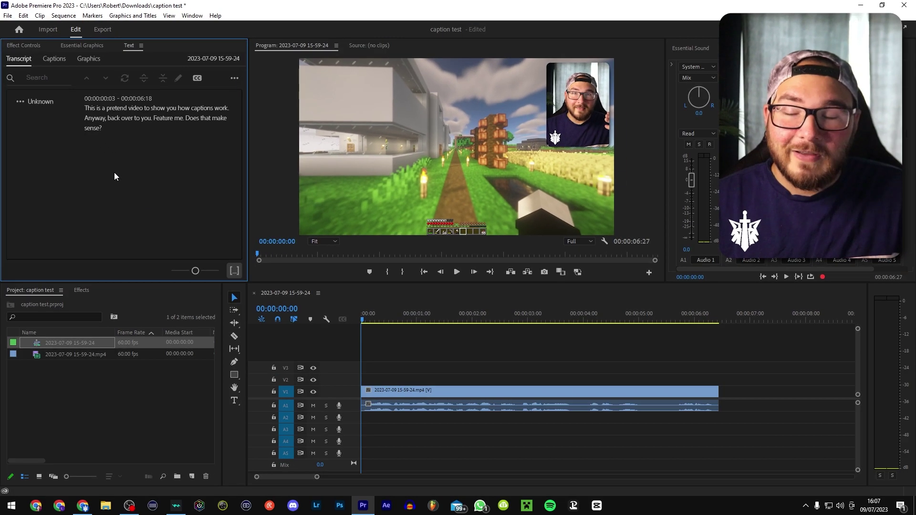
Step: Check the finished transcript, then import the Minimal Yellow caption style folder into the Project panel
left_click(119, 110)
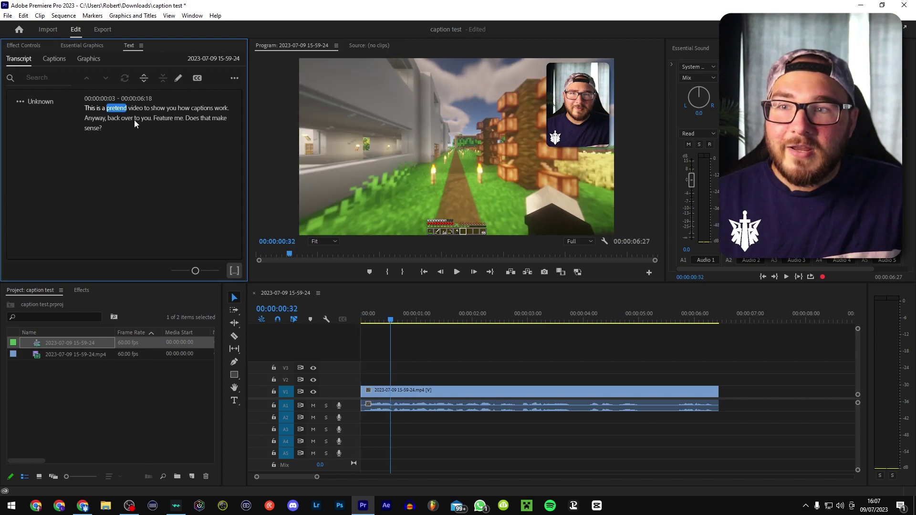
key("Home")
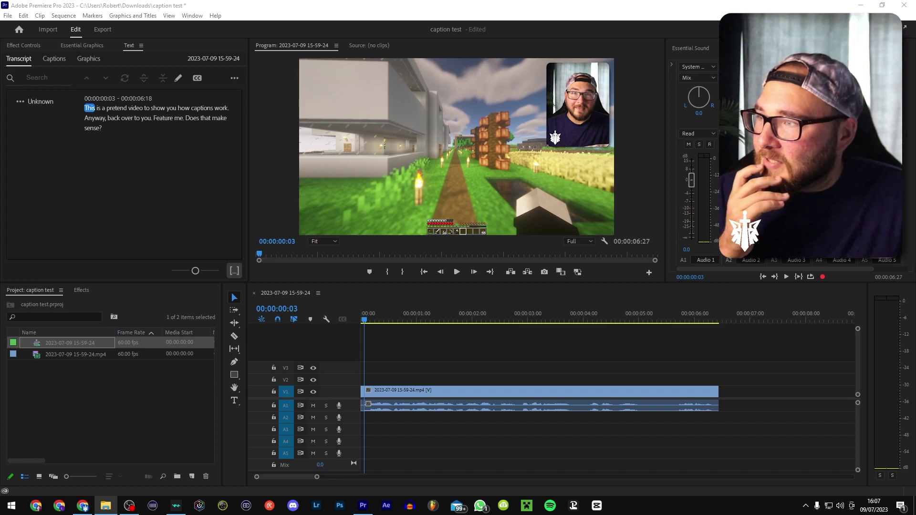
left_click_drag(113, 334, 99, 398)
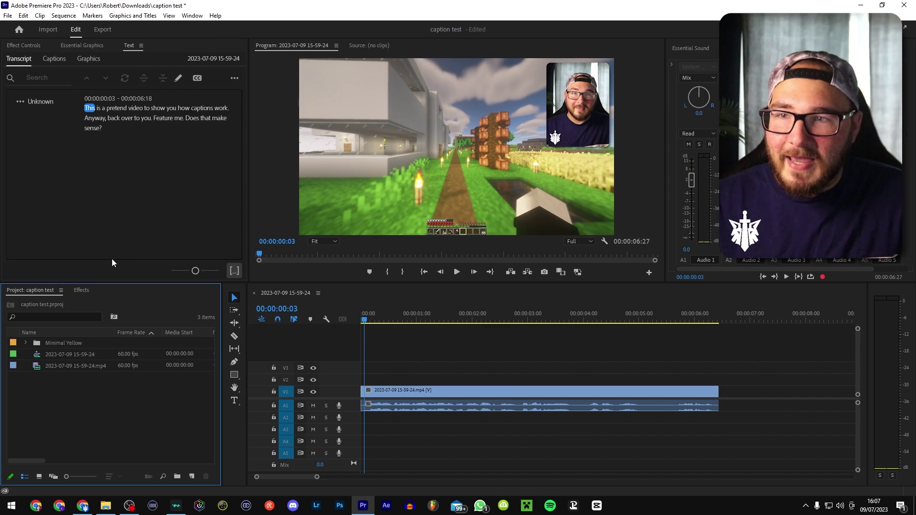
left_click(125, 233)
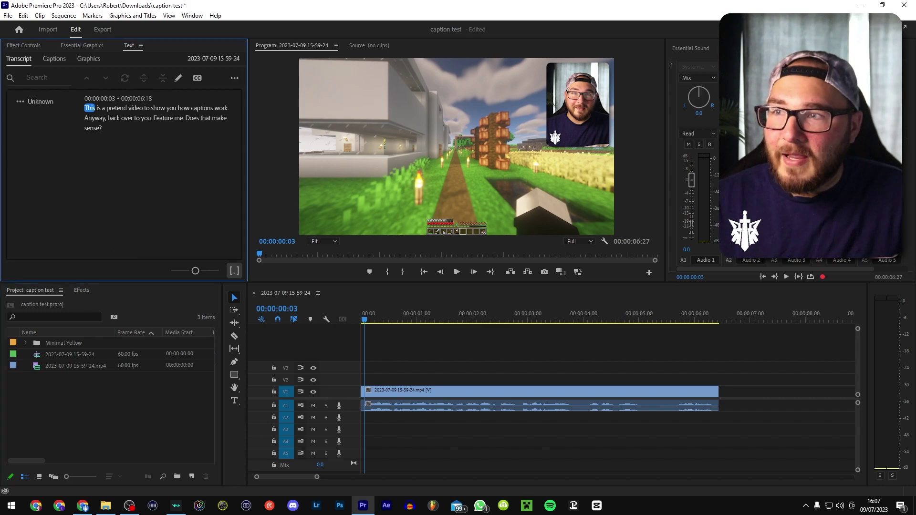
Step: Generate Subtitle-preset captions in the Minimal Yellow style, single lines, with a shorter minimum duration
left_click(196, 82)
left_click(391, 235)
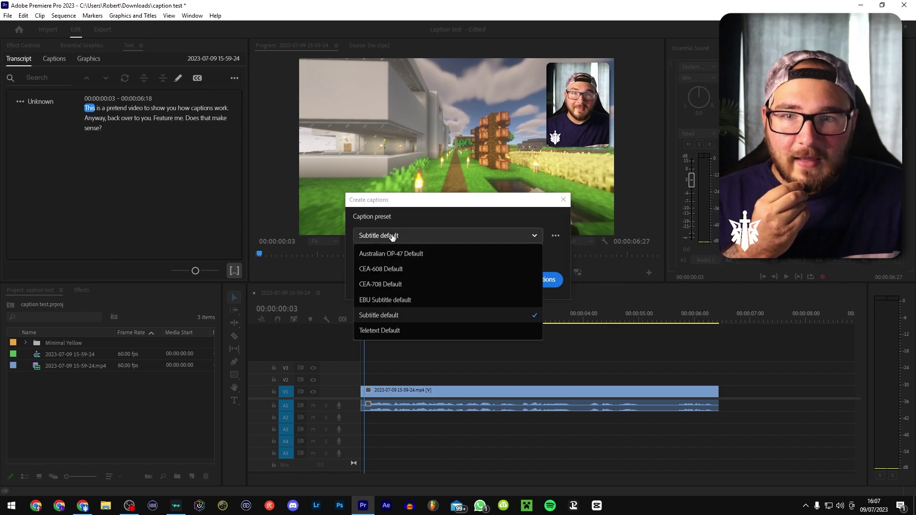
left_click(382, 319)
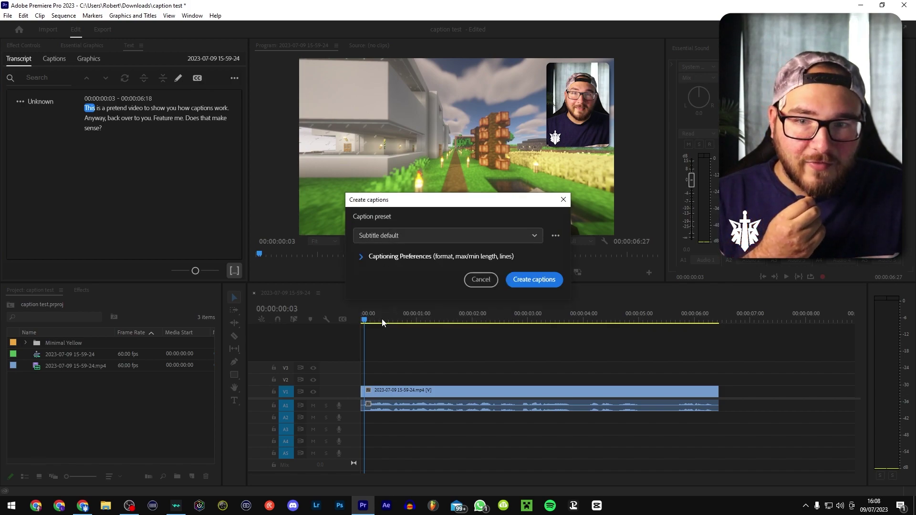
left_click(362, 257)
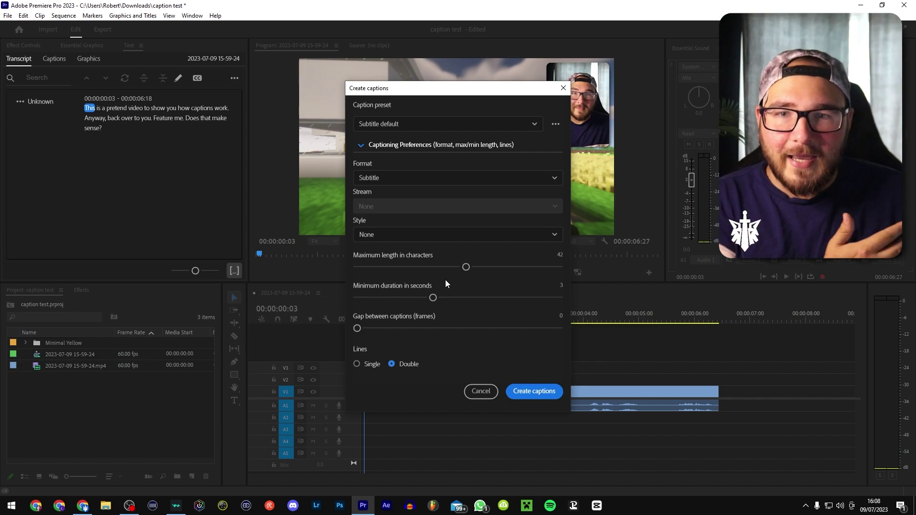
left_click_drag(433, 297, 311, 312)
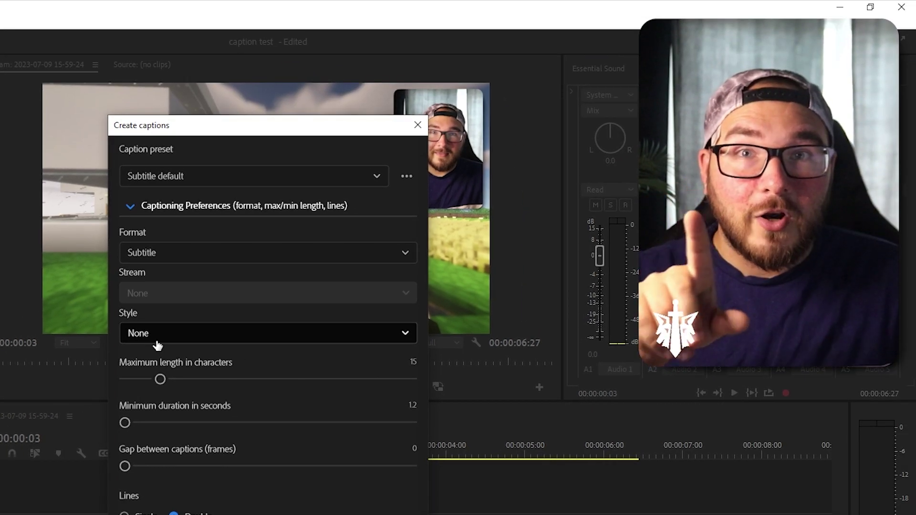
left_click(213, 312)
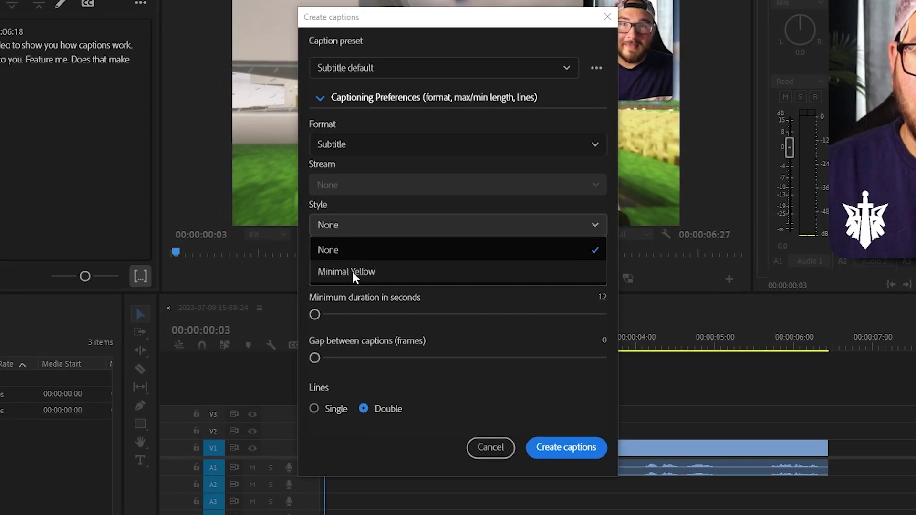
left_click(148, 380)
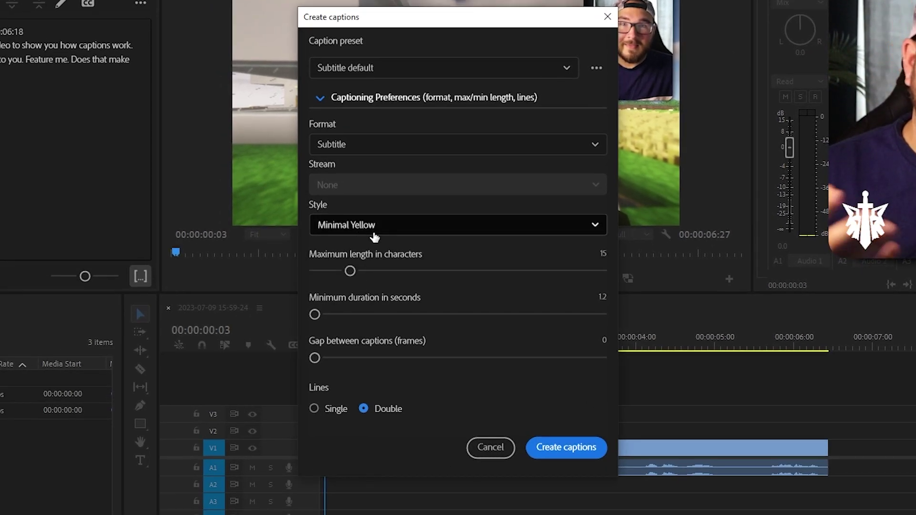
left_click(317, 414)
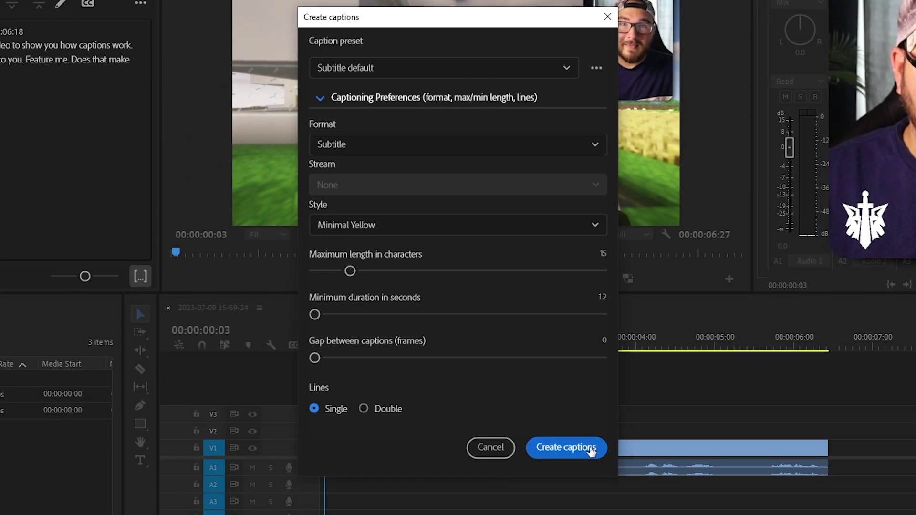
left_click(590, 450)
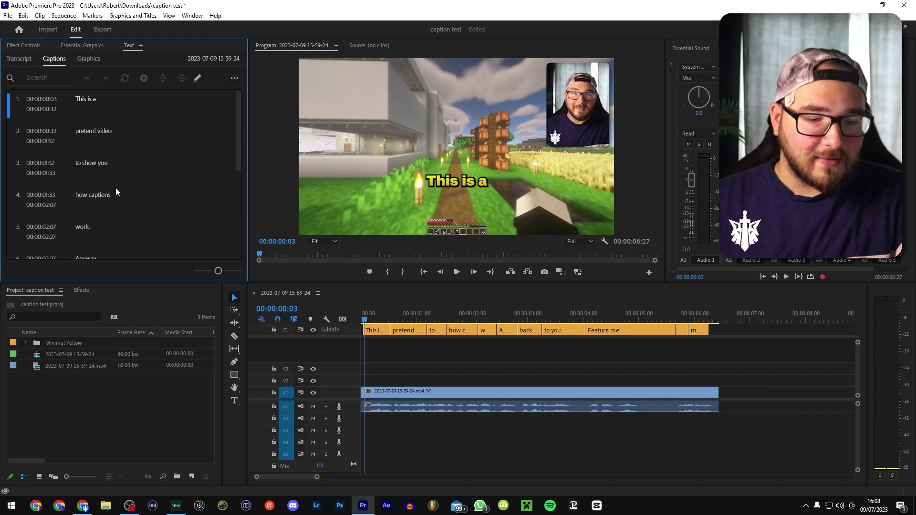
key("Home")
key("space")
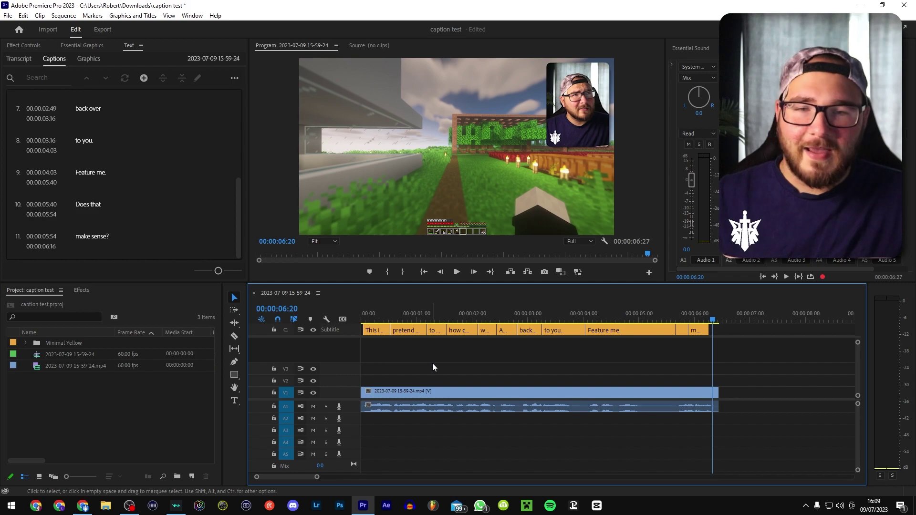
left_click(381, 317)
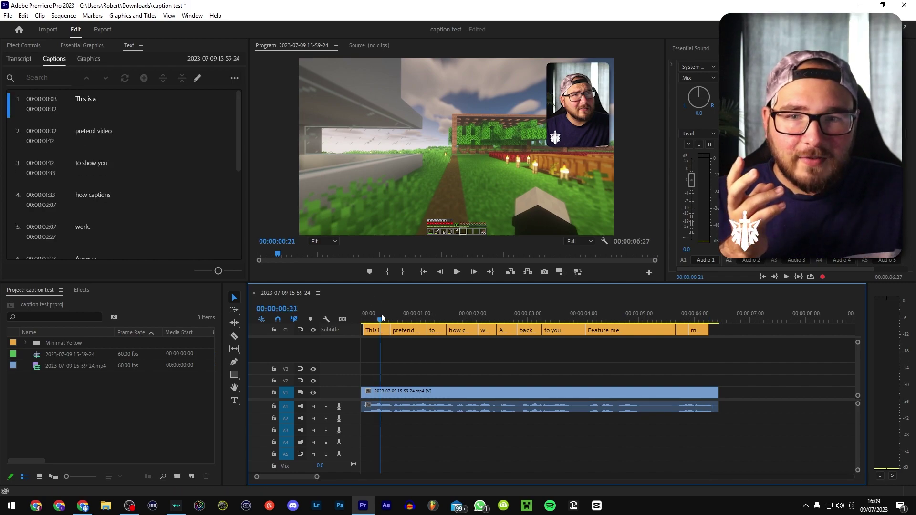
left_click_drag(382, 317, 617, 342)
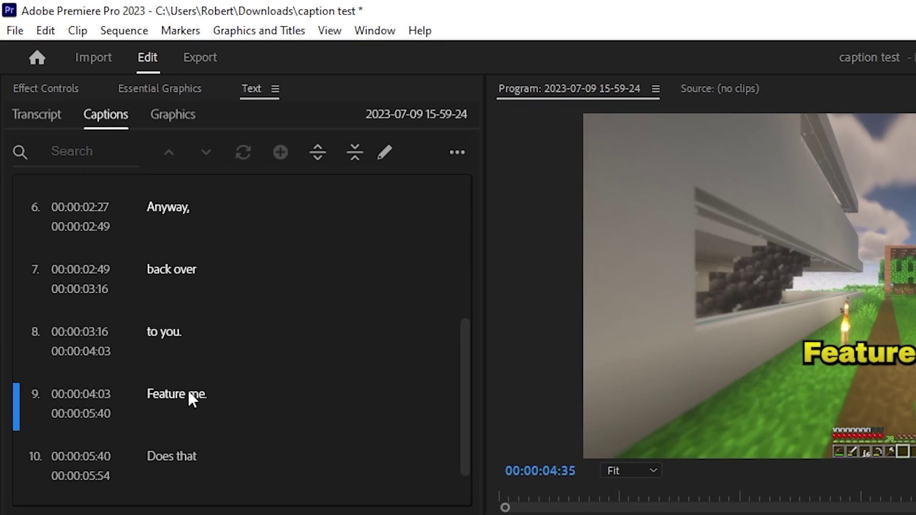
Step: Correct caption 9 from 'Feature me.' to 'Future me.'
double_click(96, 200)
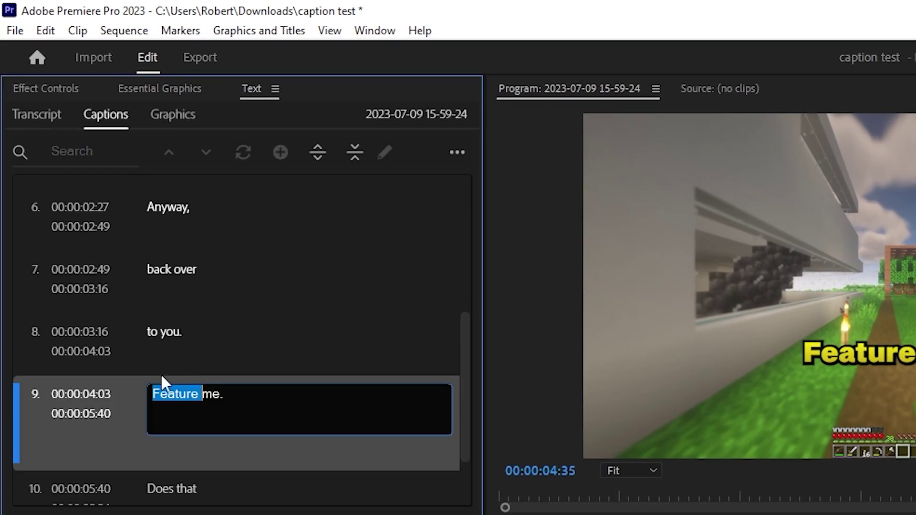
type("Future")
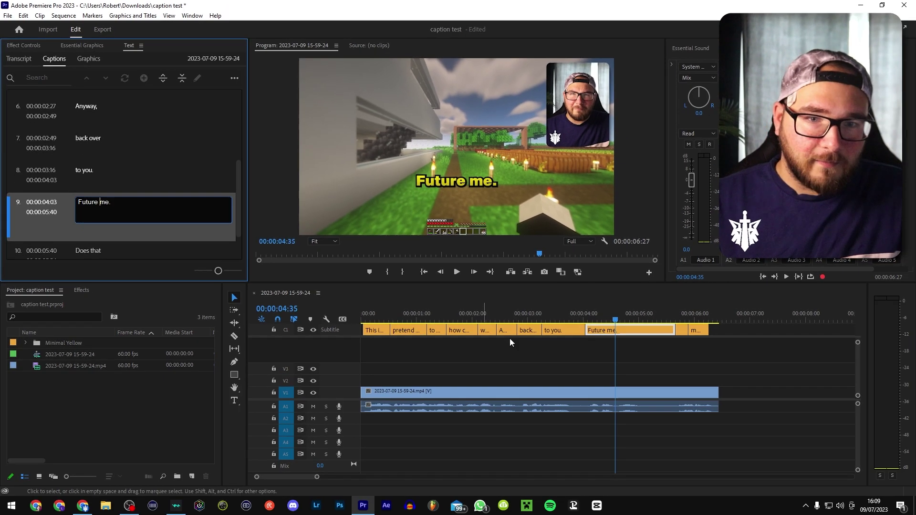
left_click(509, 339)
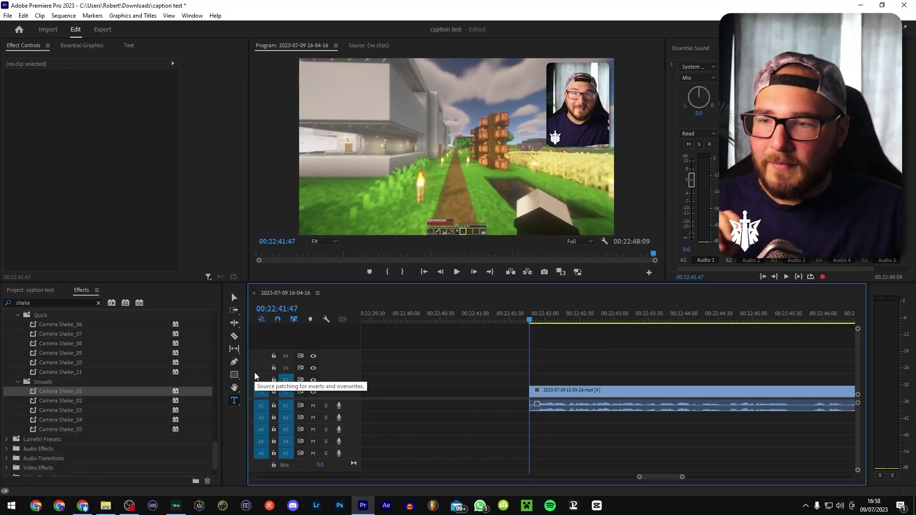
Step: Clear the effects search and add a title reading 'This is a pretend' over the video
left_click(99, 303)
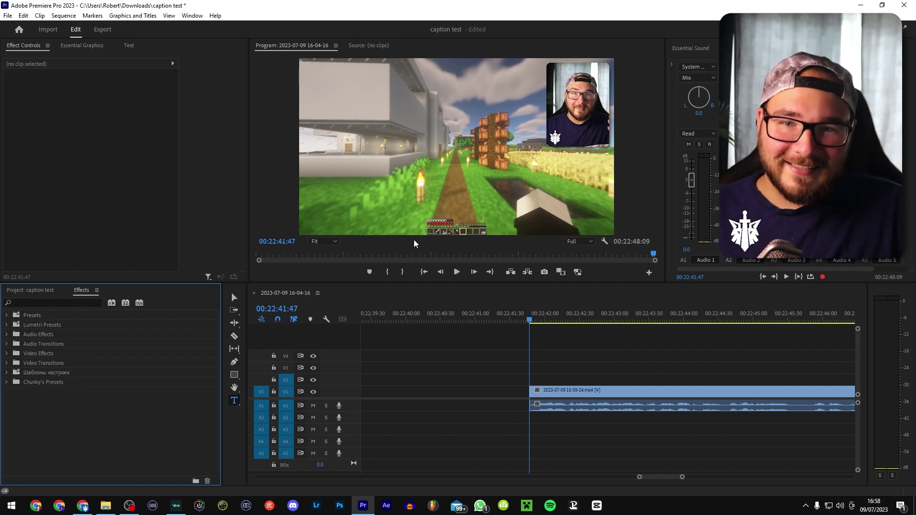
left_click(454, 191)
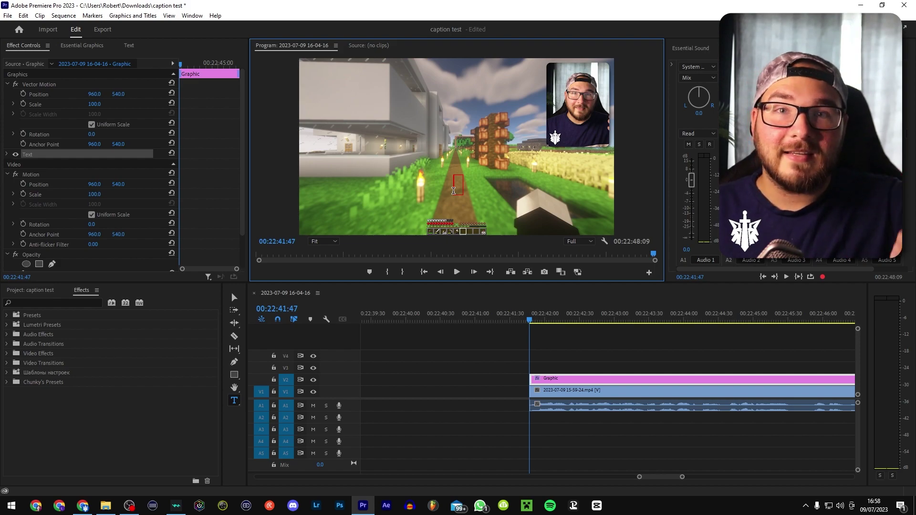
left_click(531, 319)
key("space")
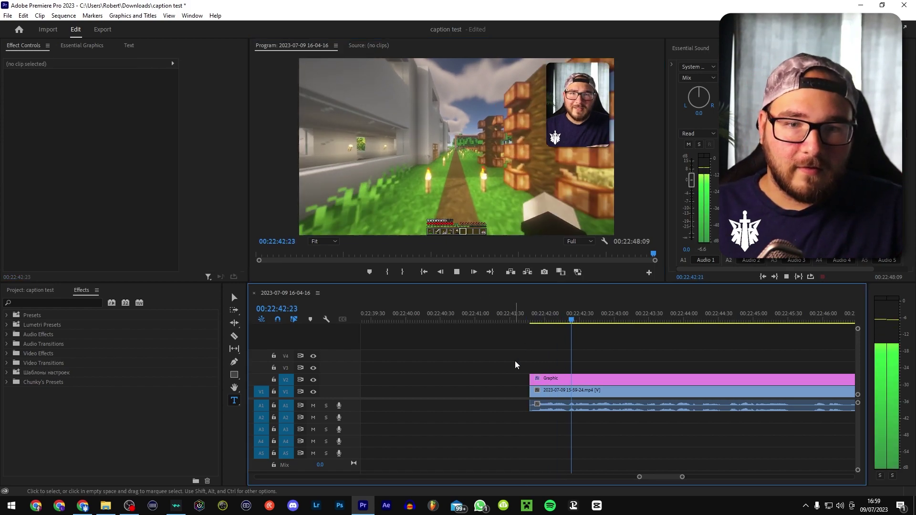
left_click(455, 195)
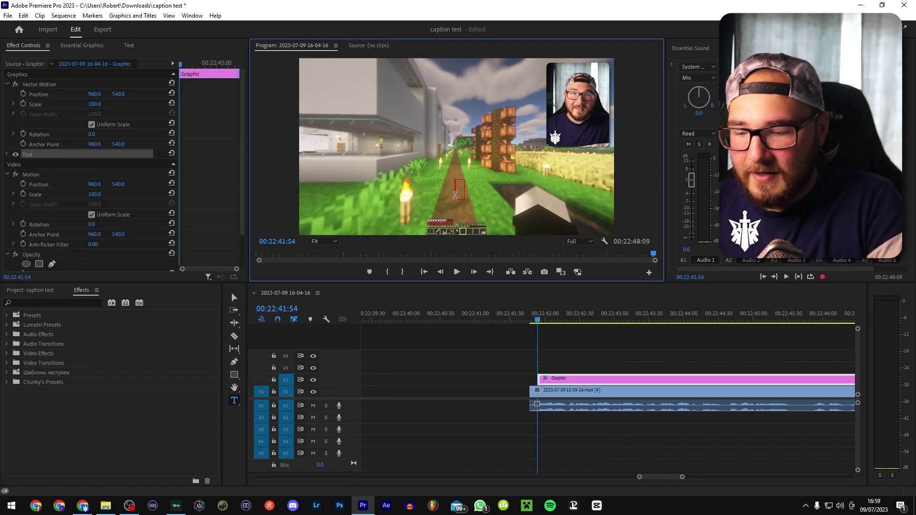
type("This is")
type(" a pretend")
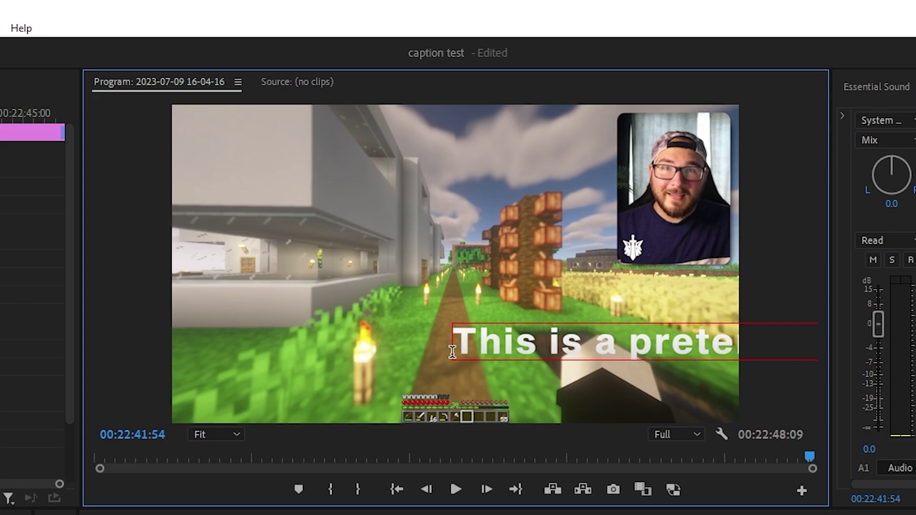
Step: Set the title font to BadaBoom BB, centre-align it and place it centred low in frame
key("ctrl+a")
left_click(83, 185)
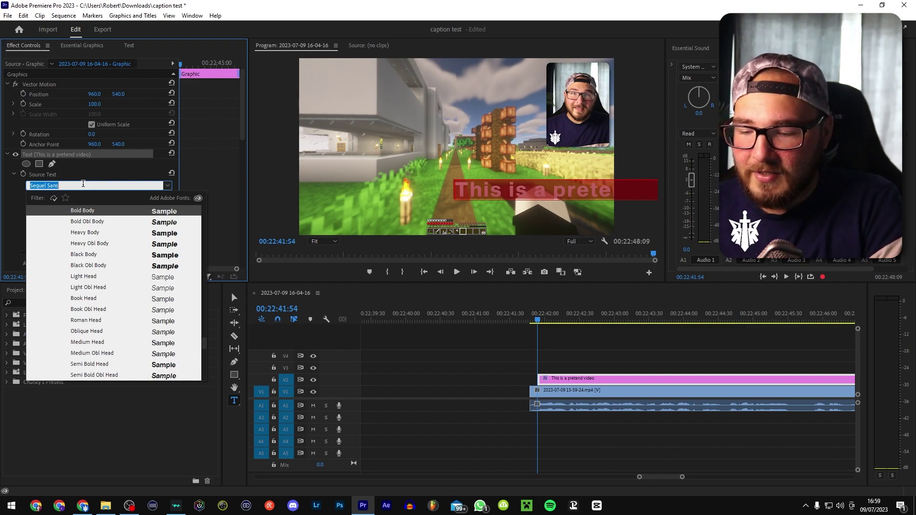
type("BadaBoom BB")
key("Return")
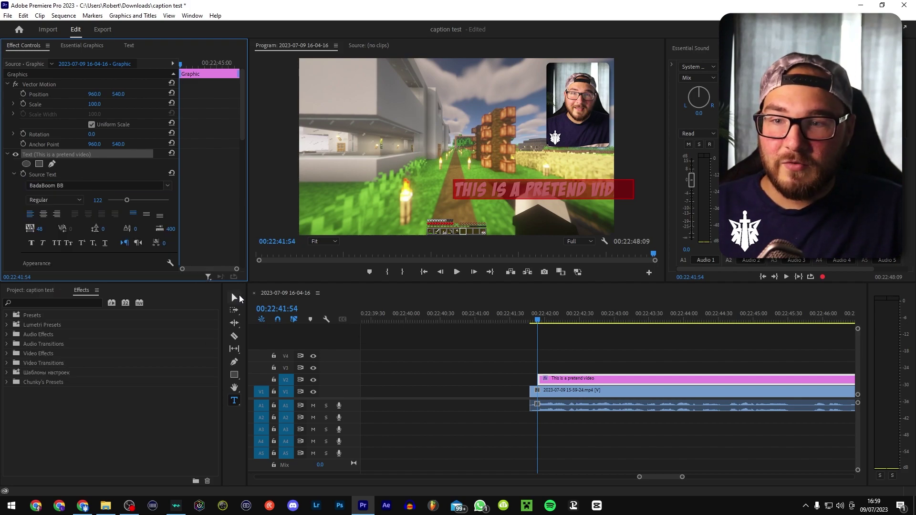
left_click(234, 297)
left_click_drag(516, 194, 426, 196)
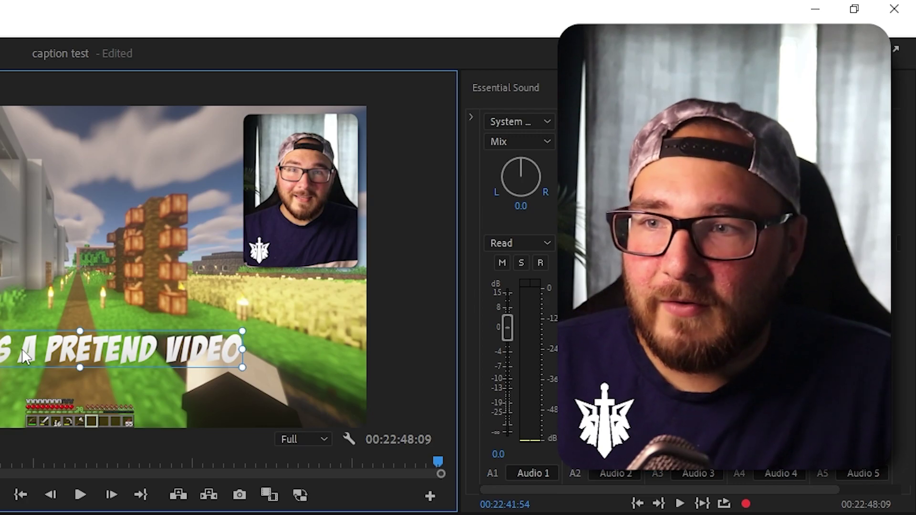
left_click(43, 213)
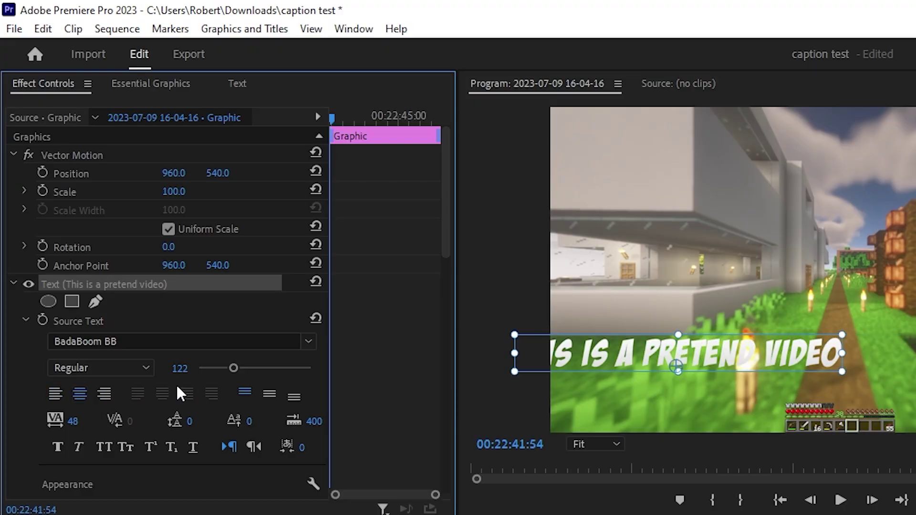
left_click_drag(660, 350, 817, 367)
Step: Give the title a black outline stroke, mute audio track 1 and play back the sequence
scroll(405, 317, "down", 5)
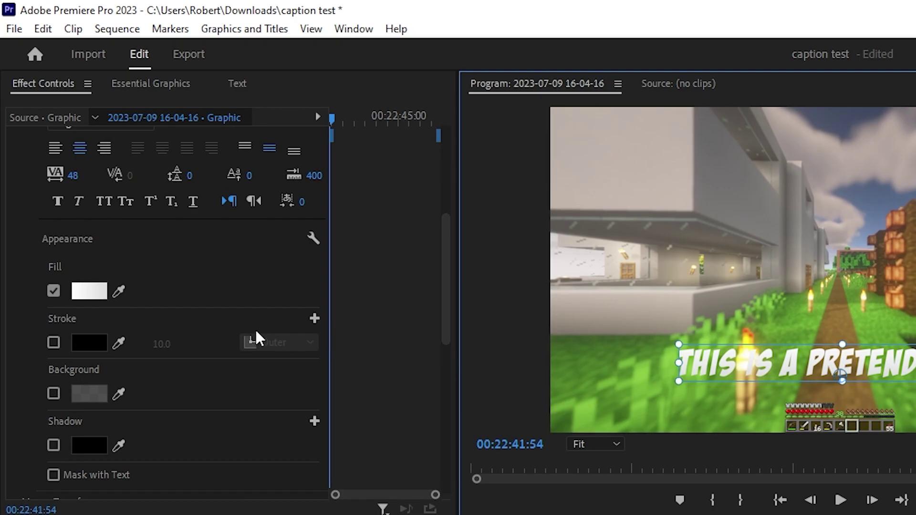
left_click(89, 291)
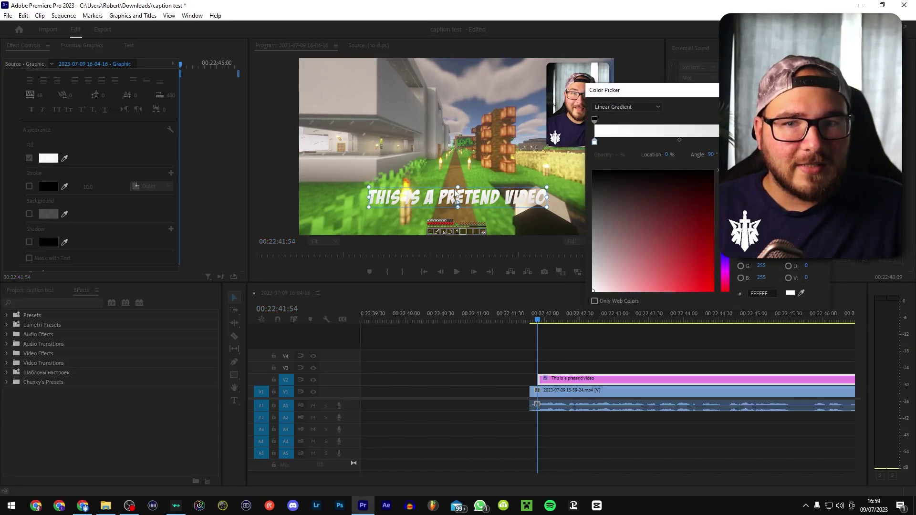
left_click(29, 186)
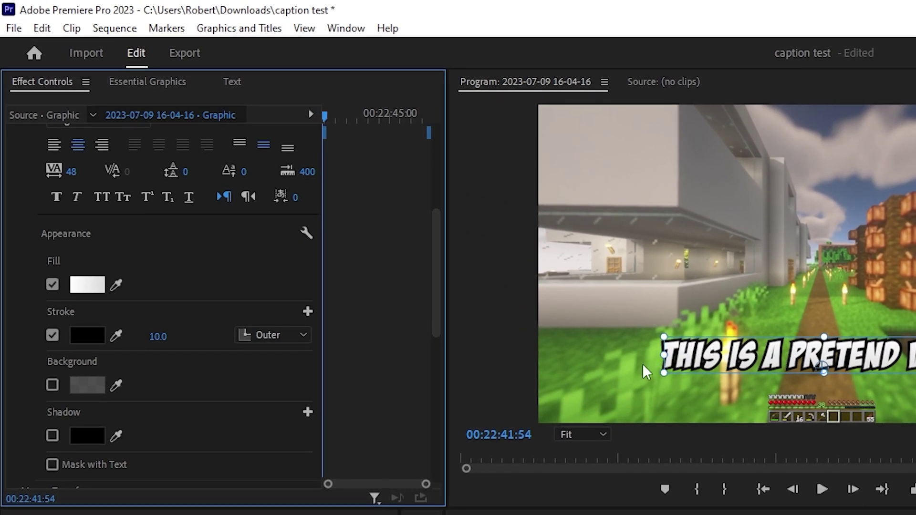
scroll(357, 347, "down", 5)
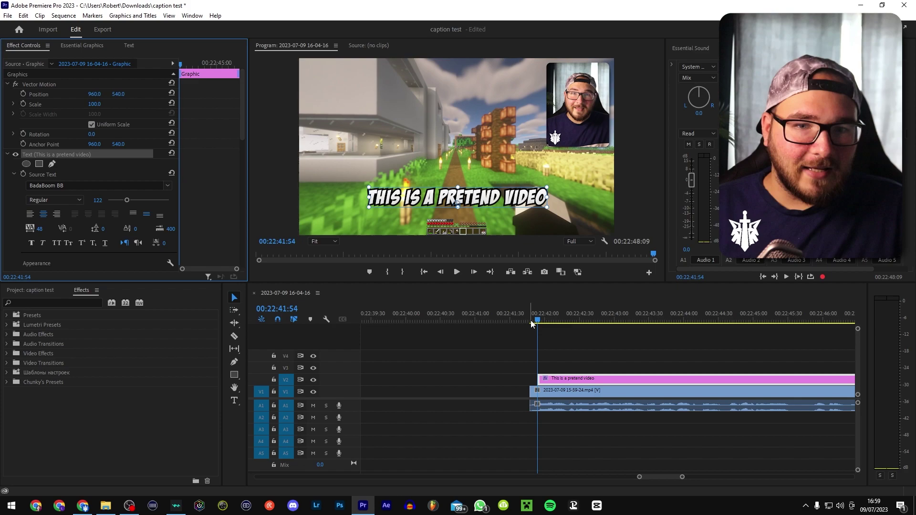
left_click(516, 308)
key("space")
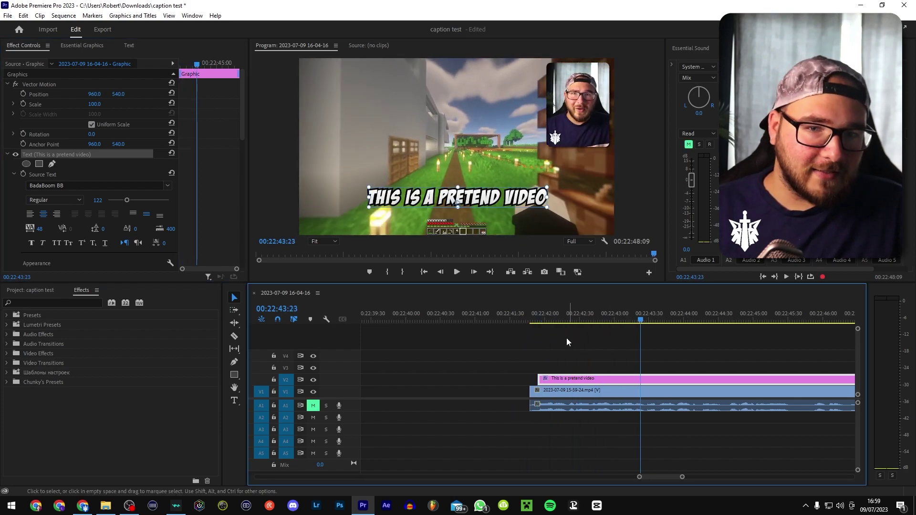
Step: Search effects for 'transform' and apply the Transform effect to the title clip
key("Up")
key("=")
left_click(81, 303)
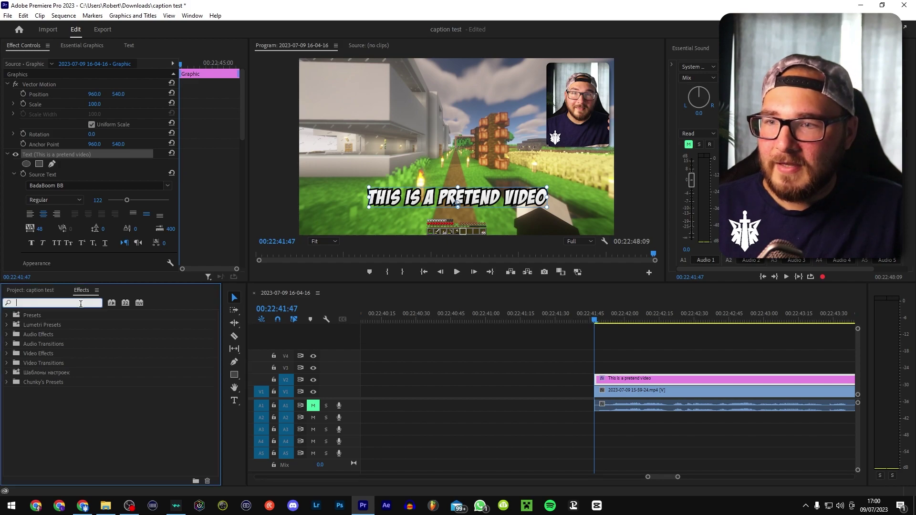
type("trans")
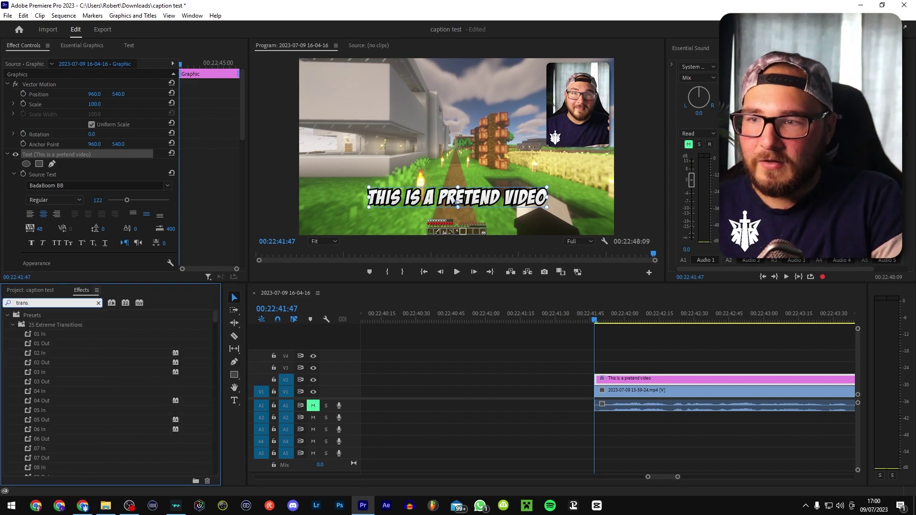
type("form")
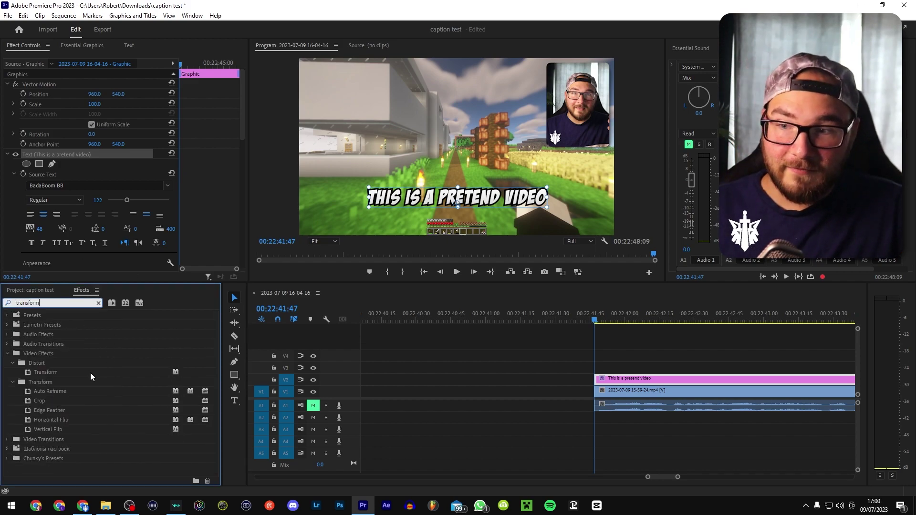
left_click_drag(92, 375, 622, 382)
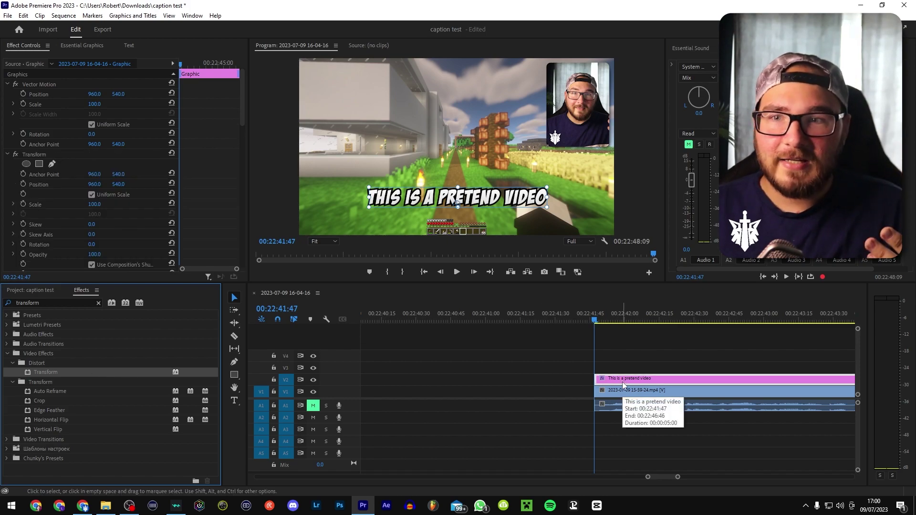
scroll(127, 155, "down", 2)
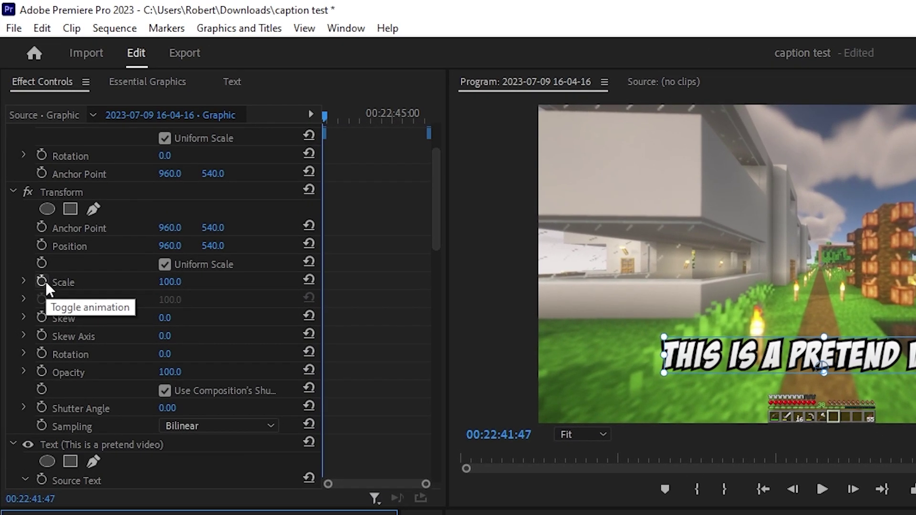
Step: Add three Transform Scale keyframes three frames apart, setting the middle one to 120
left_click(45, 282)
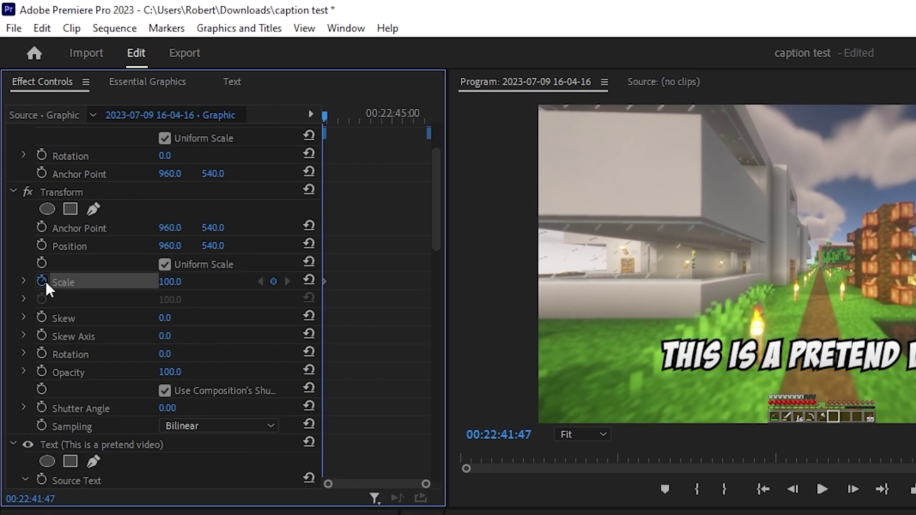
key("Right")
key("Right")
key("Right")
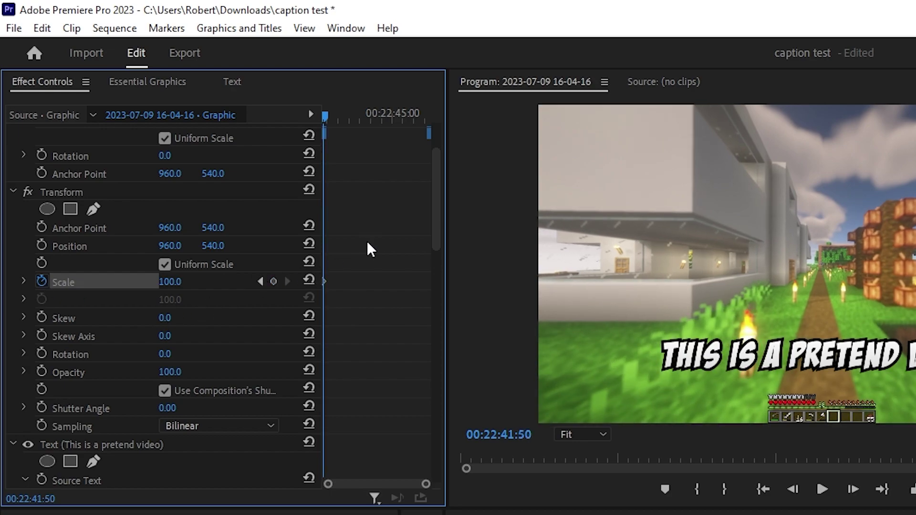
key("equal")
scroll(265, 293, "up", 1)
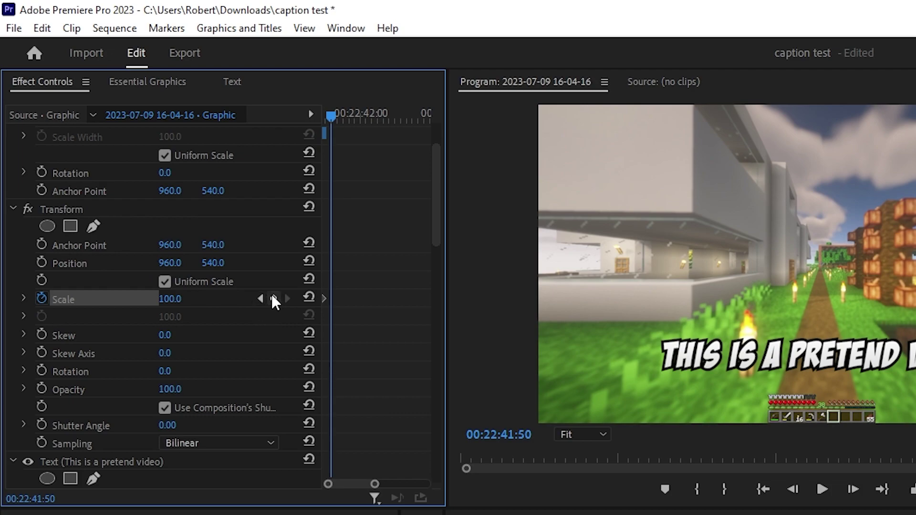
left_click(273, 297)
key("Right")
key("Right")
key("Right")
left_click(273, 297)
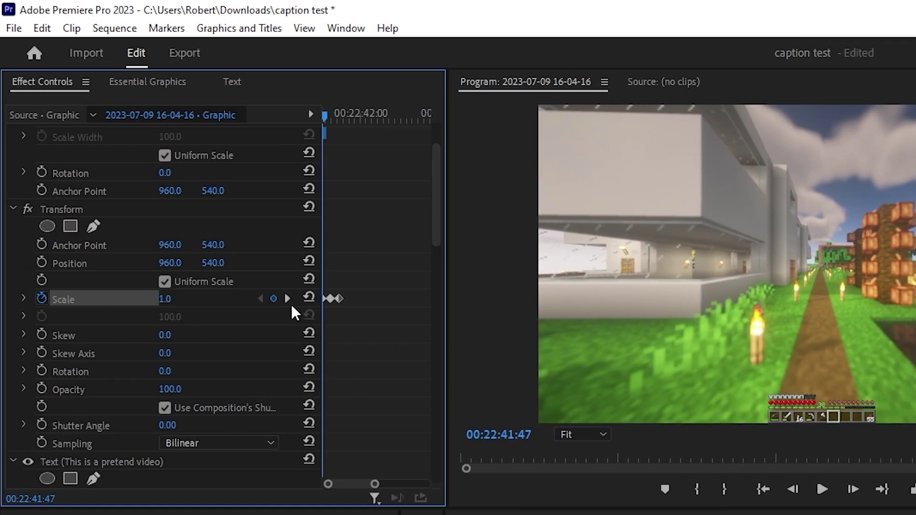
left_click(288, 300)
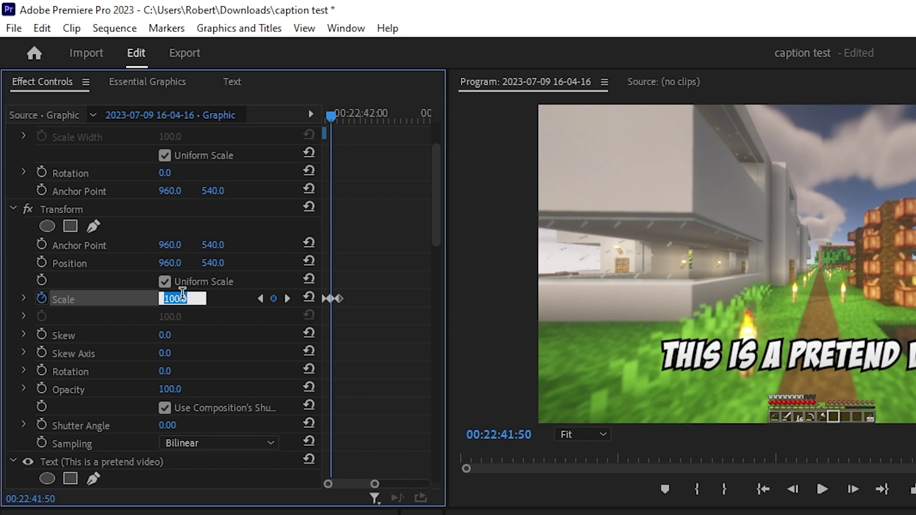
type("120")
key("Return")
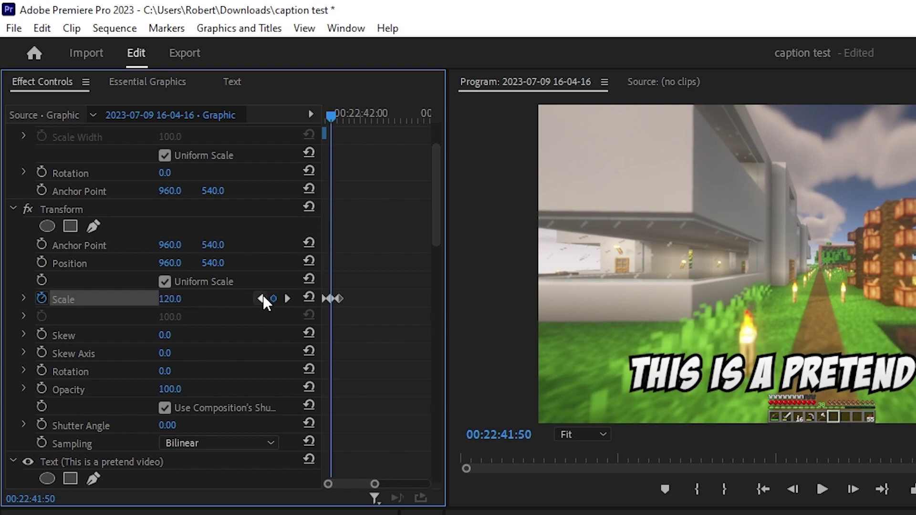
left_click(287, 299)
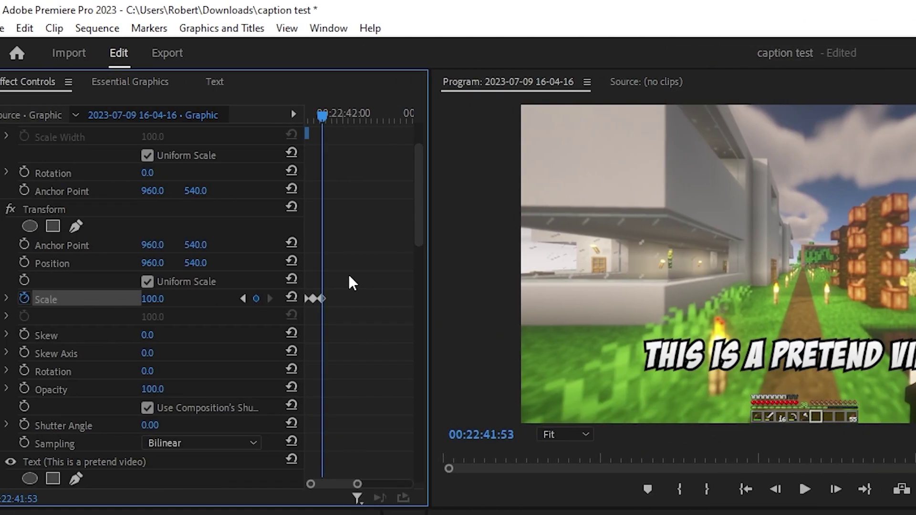
Step: Make the three Scale keyframes ease smoothly and reveal their value and velocity graphs
left_click_drag(349, 276, 306, 315)
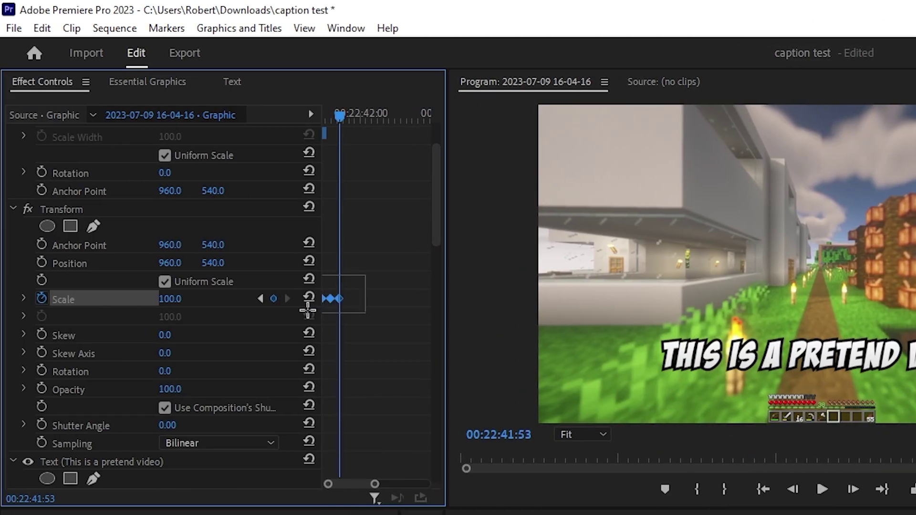
right_click(337, 298)
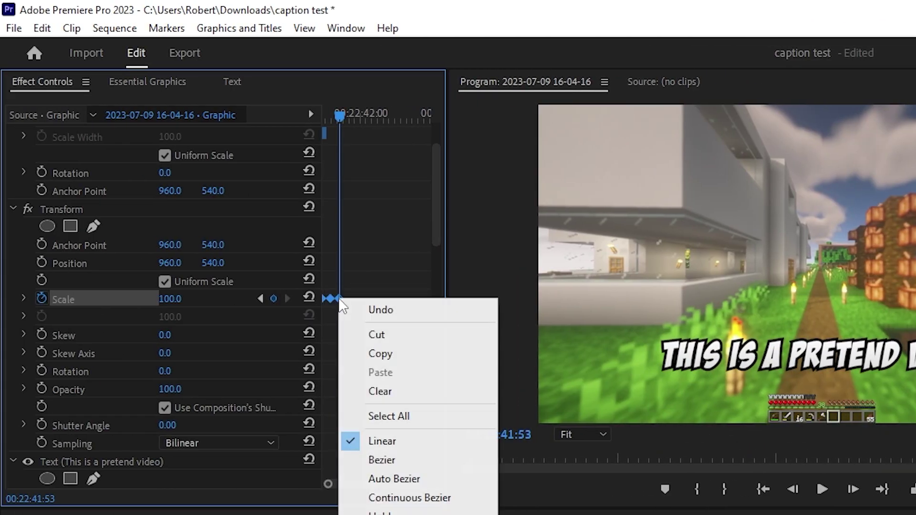
left_click(403, 477)
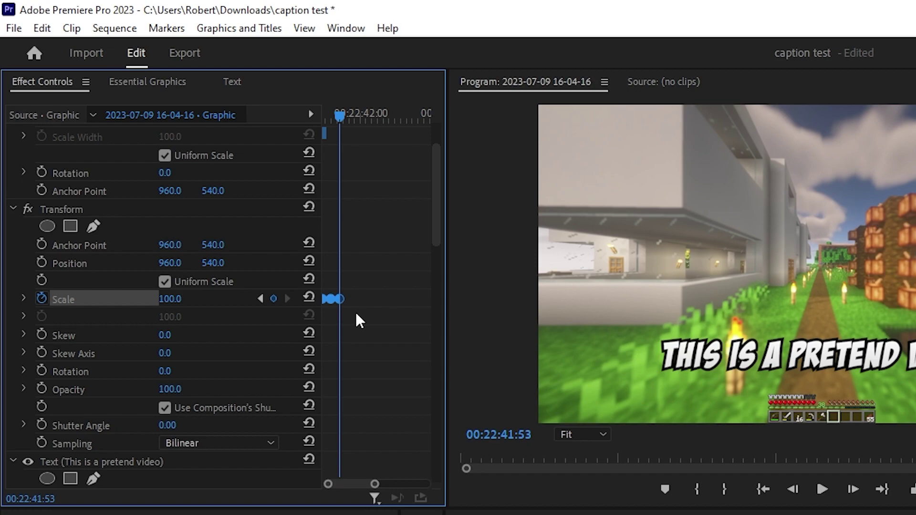
left_click(24, 294)
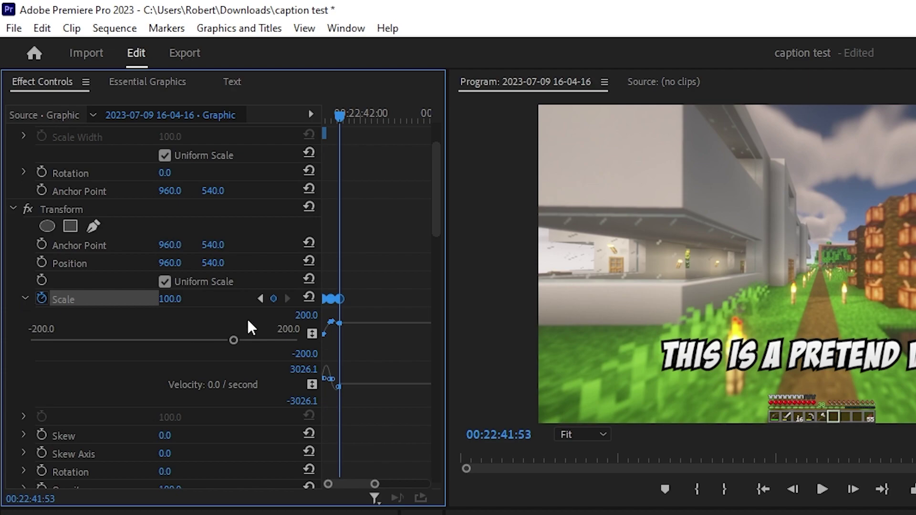
scroll(360, 391, "up", 2)
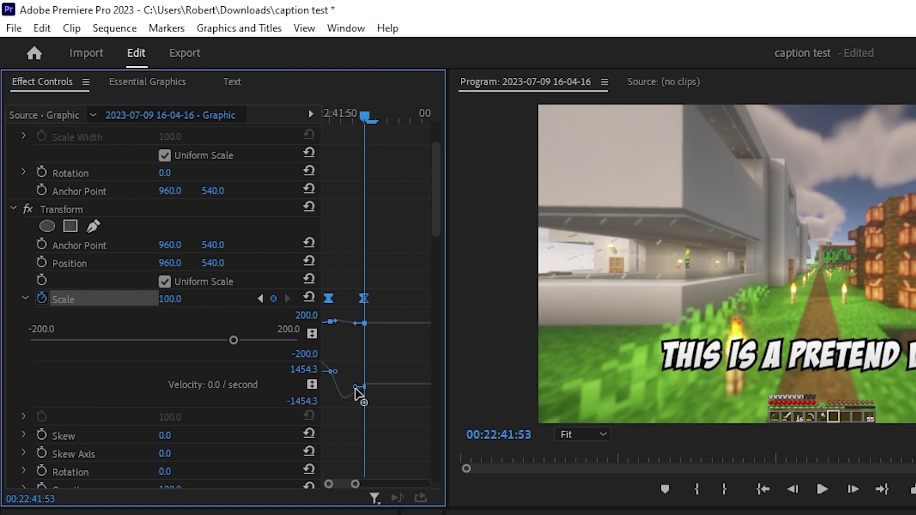
Step: Set the Transform Shutter Angle to 360 and step the playhead back a couple of frames
left_click(393, 358)
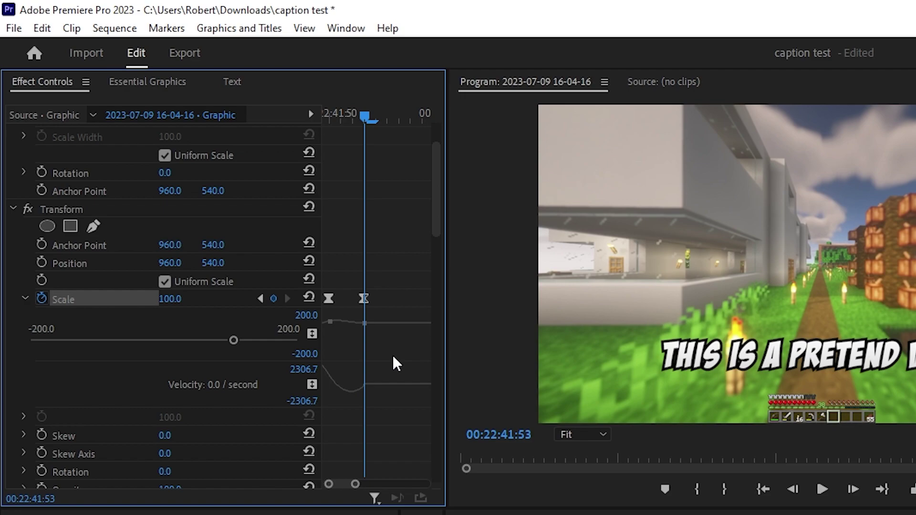
left_click_drag(348, 483, 327, 487)
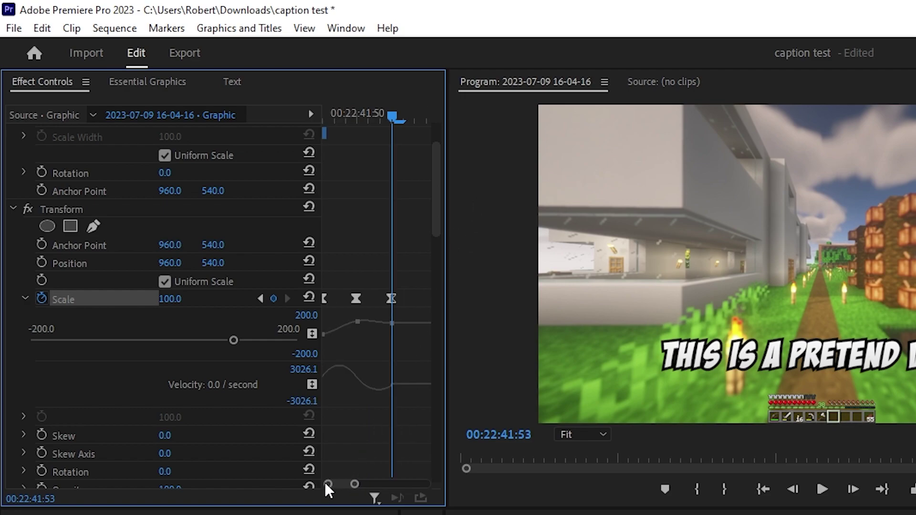
left_click_drag(435, 213, 433, 244)
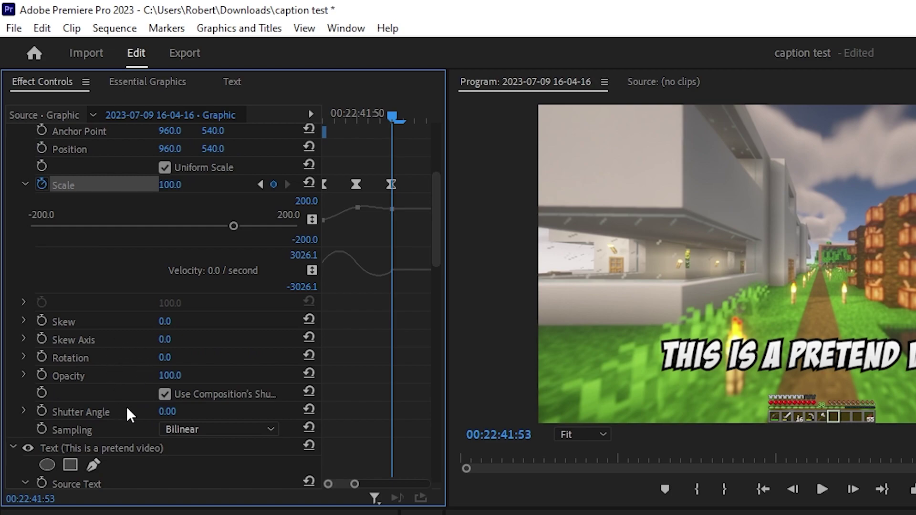
left_click(110, 411)
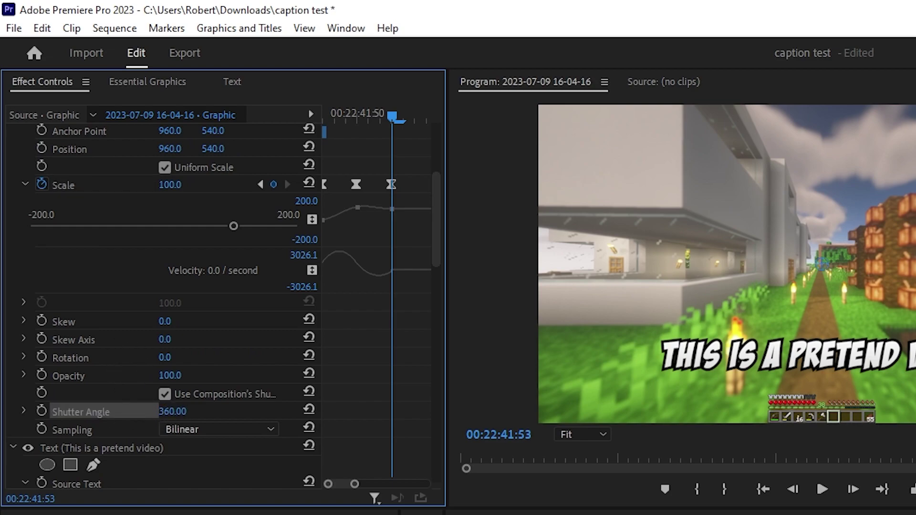
key("ctrl+shift+a")
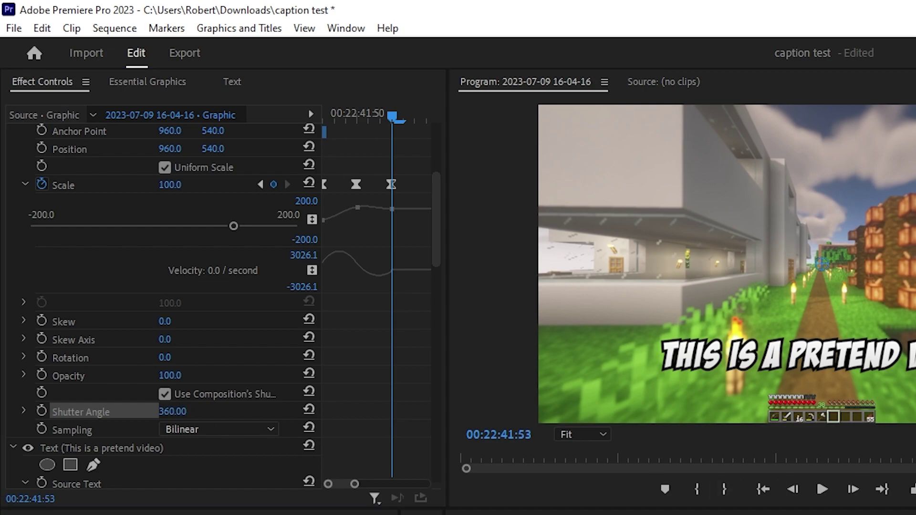
key("Left")
key("Left")
key("Left")
Step: Raise the caption text to Position Y 236, set Transform Position Y to 824, then preview the scale-in
key("Left")
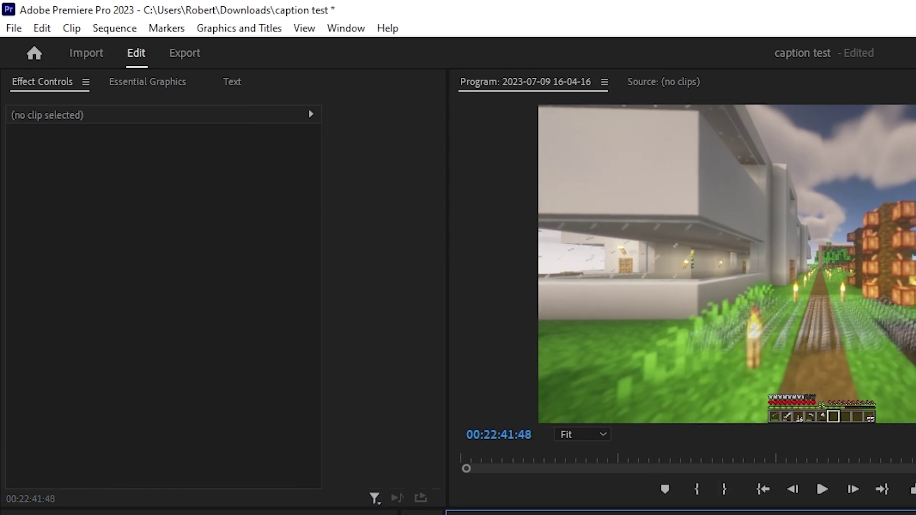
key("Left")
key("Left")
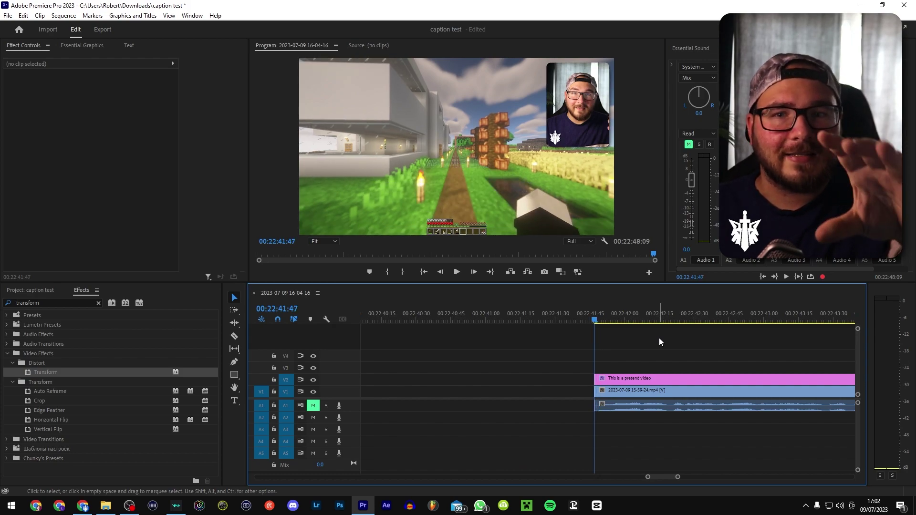
left_click(654, 310)
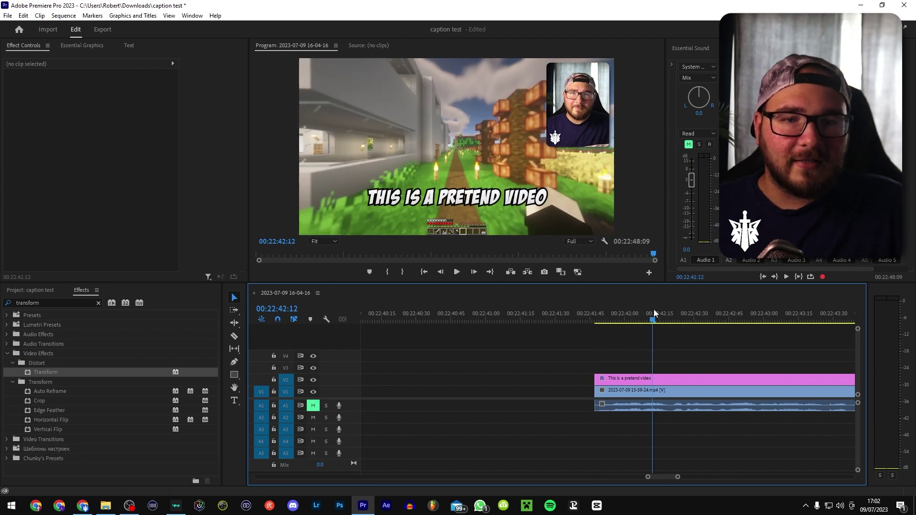
left_click(654, 380)
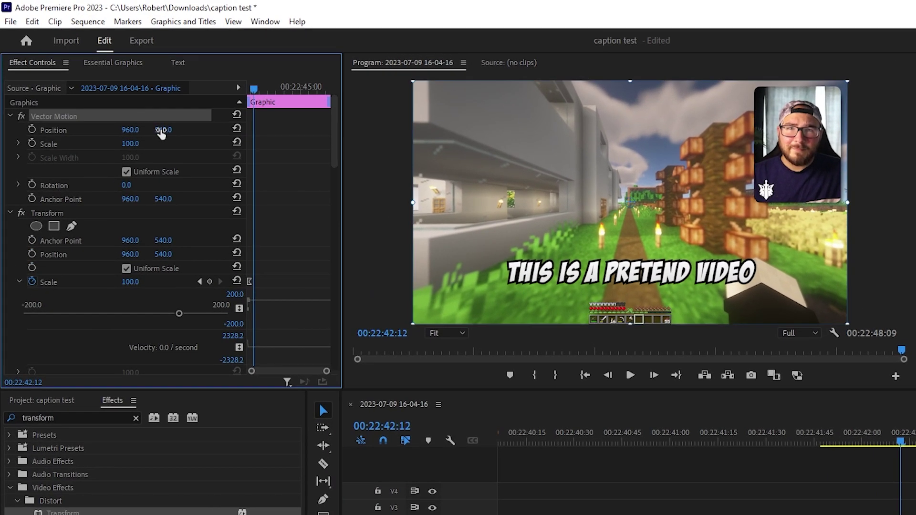
left_click_drag(176, 136, 30, 136)
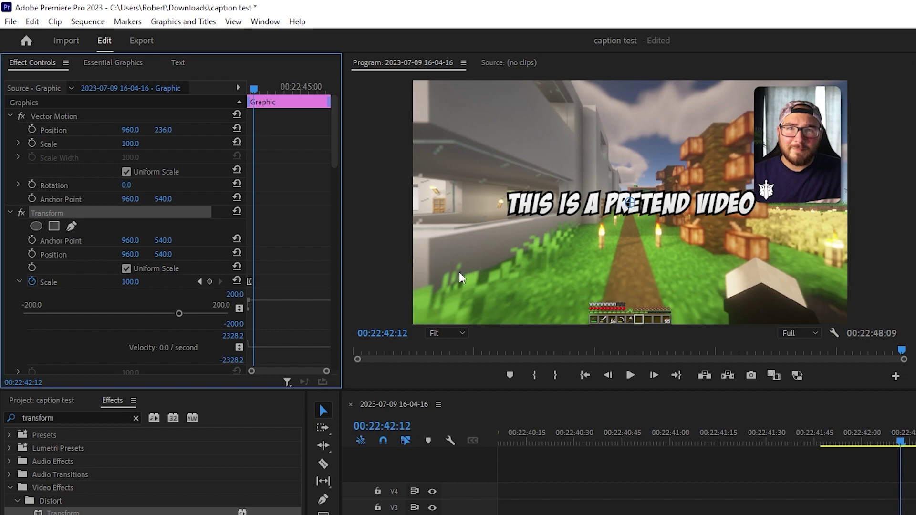
left_click_drag(166, 258, 302, 257)
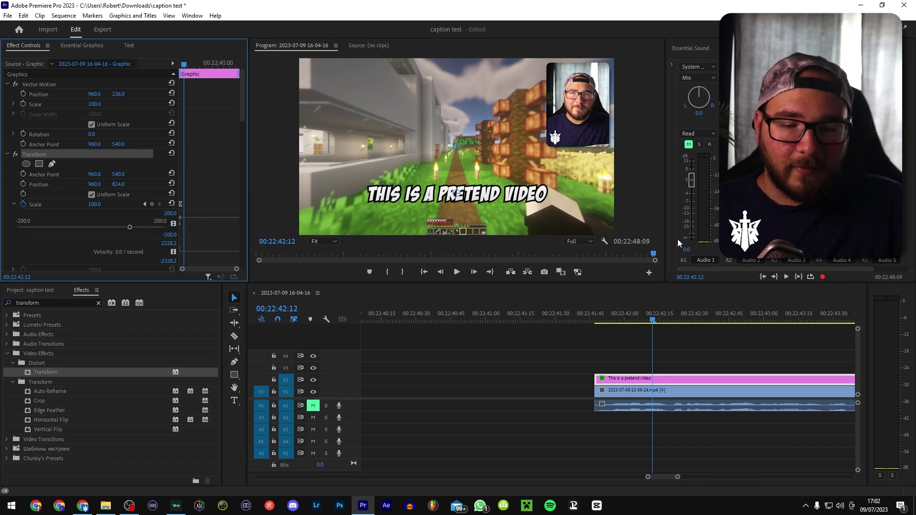
key("Left")
key("Left")
key("Left")
key("Left")
key("Left")
key("Left")
key("Left")
key("Left")
key("Left")
key("Left")
key("Left")
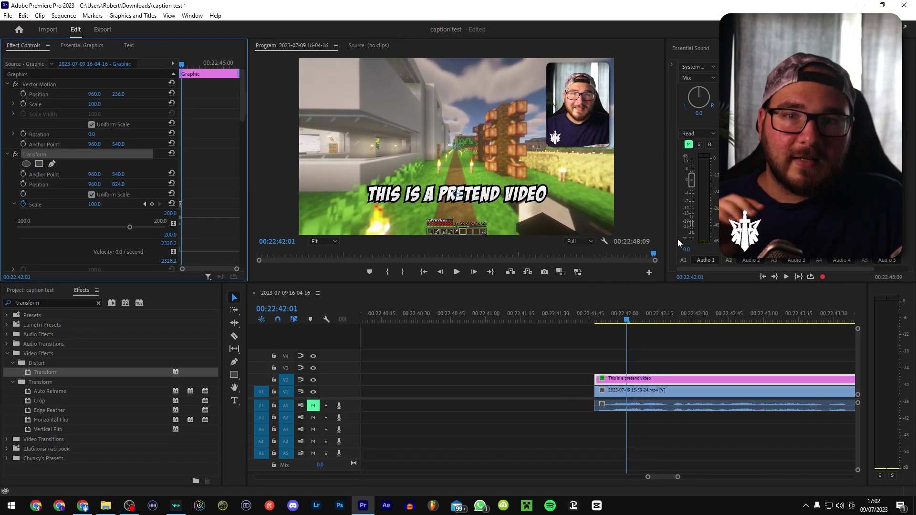
key("Left")
key("Left")
key("Left")
key("Left")
key("Left")
key("Left")
key("Left")
key("Left")
key("Left")
key("Left")
key("Left")
key("Left")
key("Left")
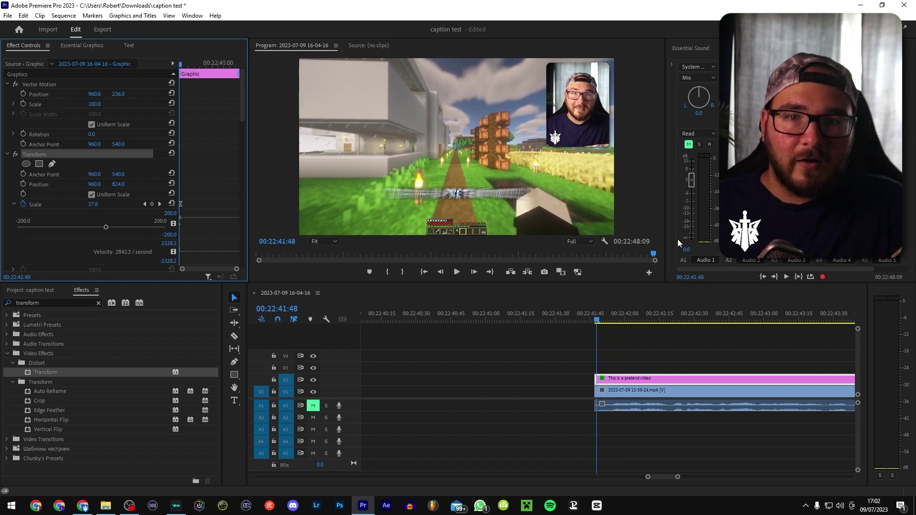
key("space")
key("space")
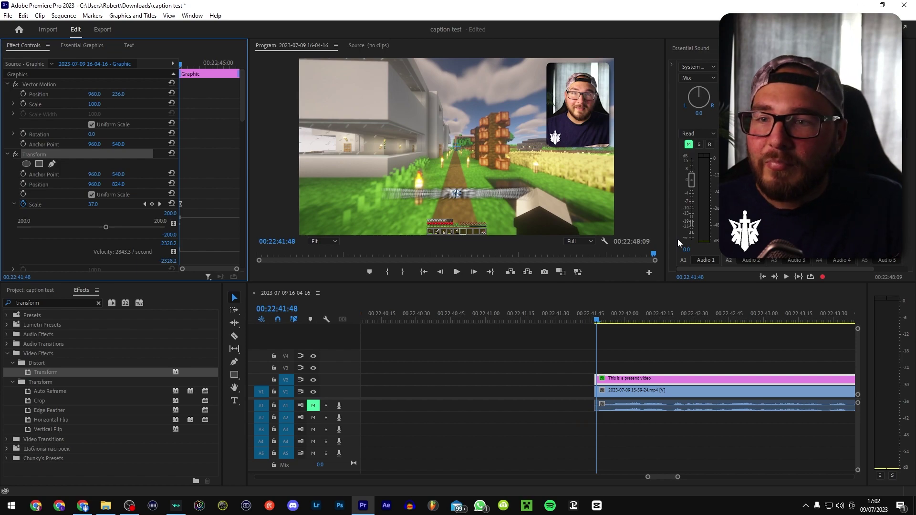
Step: Set the caption's first Scale keyframe to 1 instead of 0
key("Right")
key("Right")
key("Right")
key("Right")
key("Right")
key("Right")
key("Right")
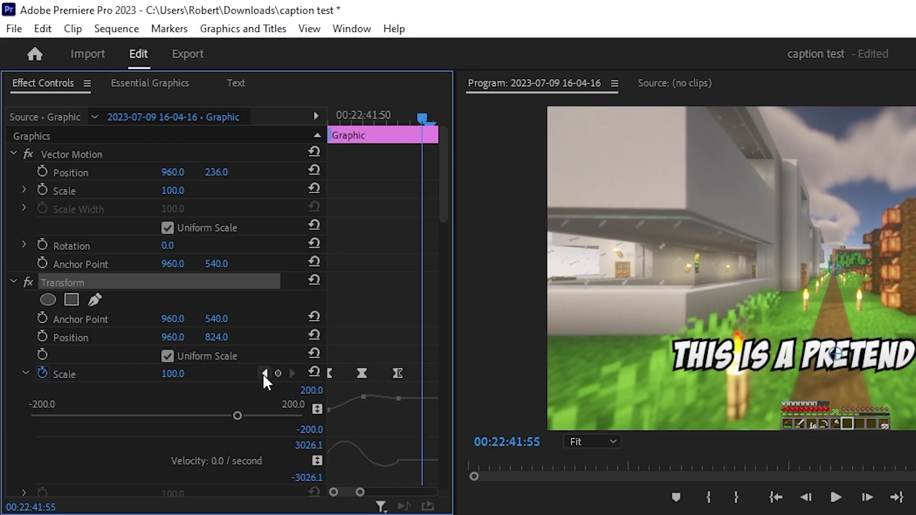
left_click(264, 373)
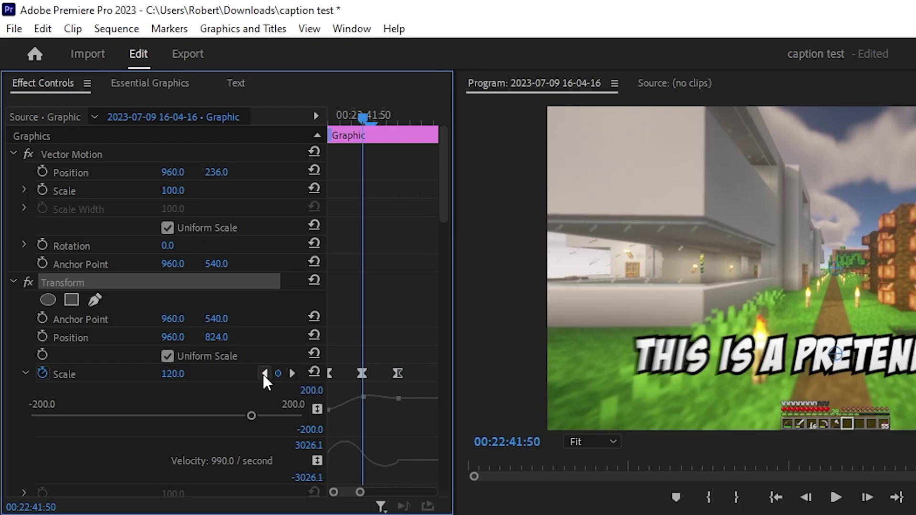
left_click(265, 374)
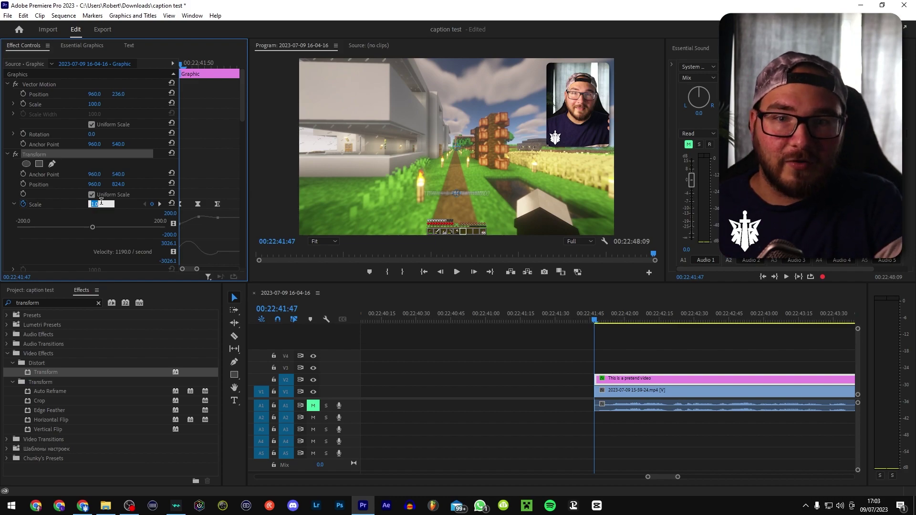
key("Return")
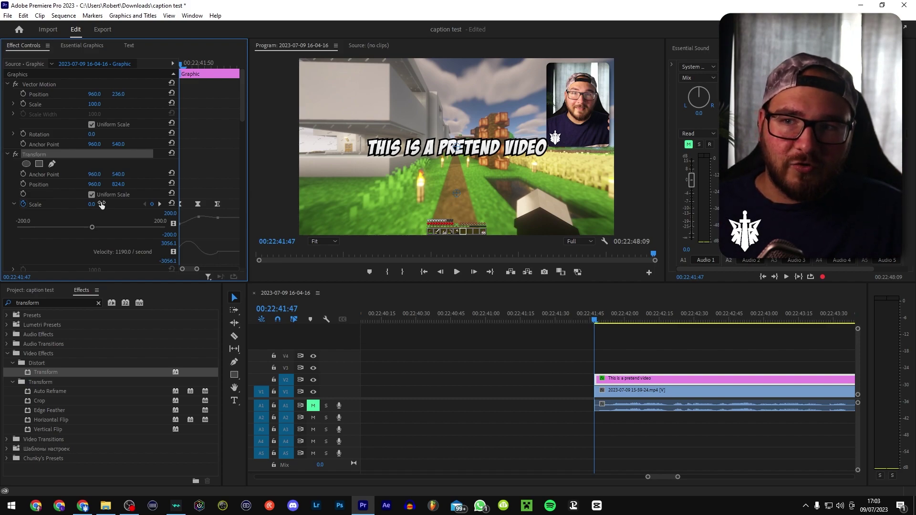
type("1")
key("Return")
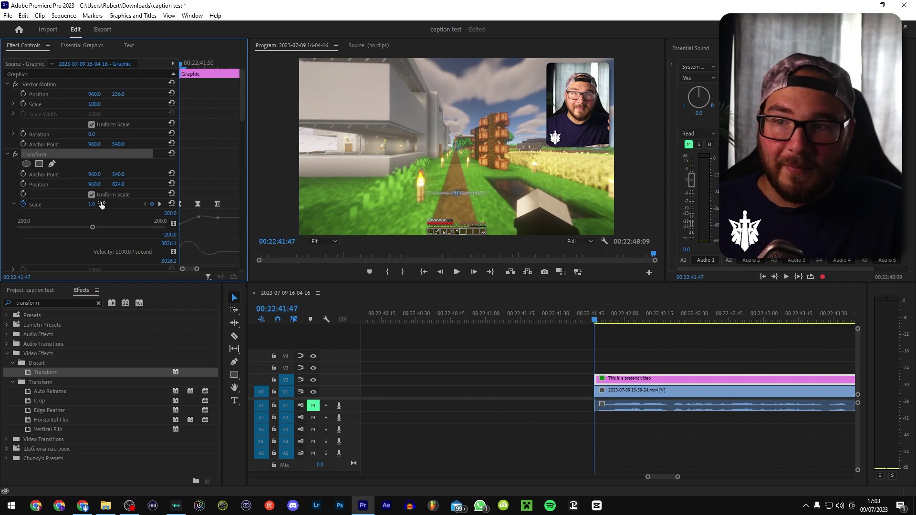
Step: Move the 120 overshoot Scale keyframe later and scrub to preview the pop-in
left_click_drag(664, 320, 609, 324)
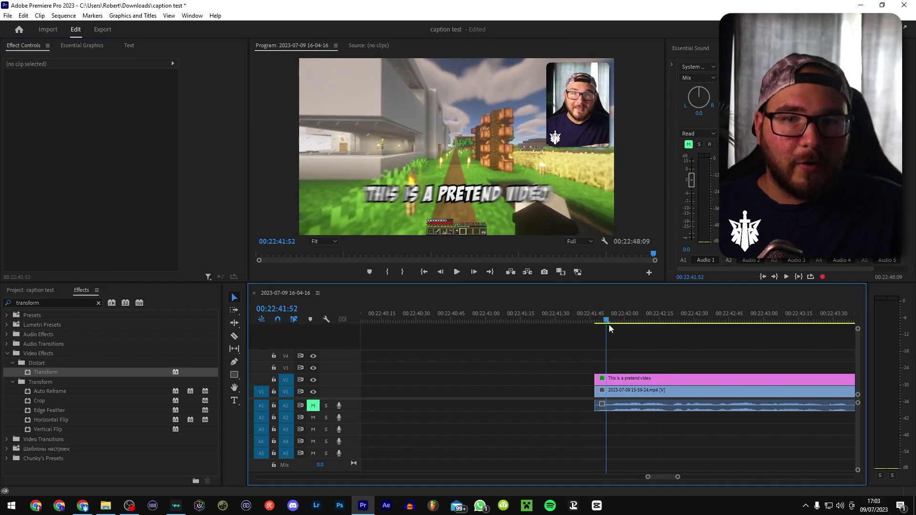
left_click(620, 378)
left_click(213, 201)
scroll(210, 210, "up", 3)
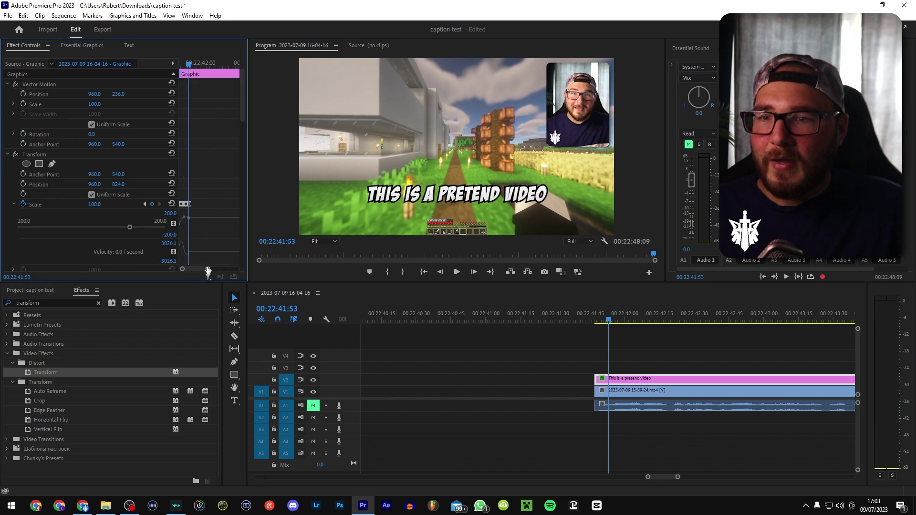
left_click_drag(187, 203, 199, 197)
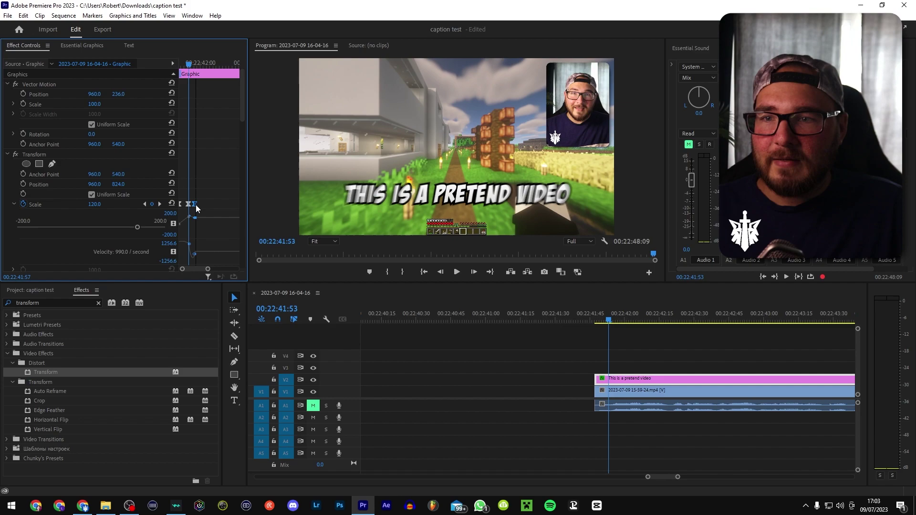
left_click(588, 317)
left_click_drag(594, 319, 631, 320)
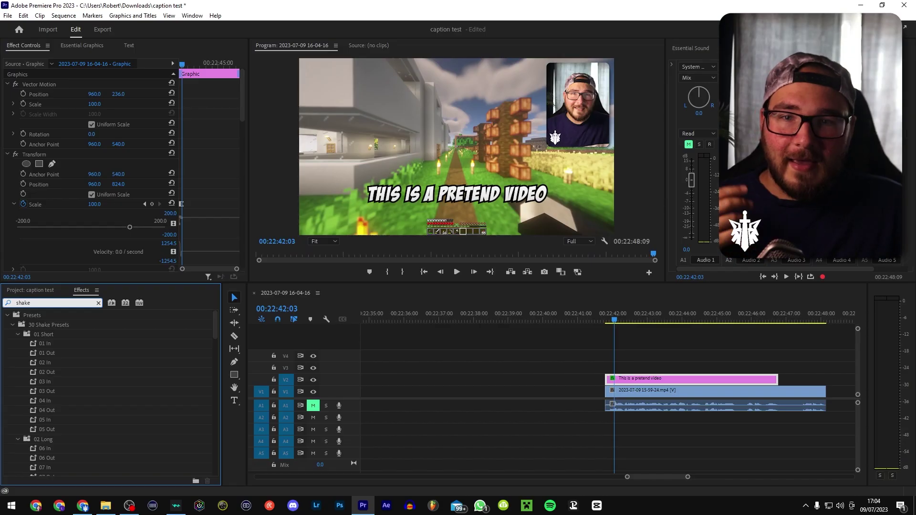
Step: Scroll the 'shake' effects results down to the Camera Shake preset folders
scroll(108, 423, "down", 15)
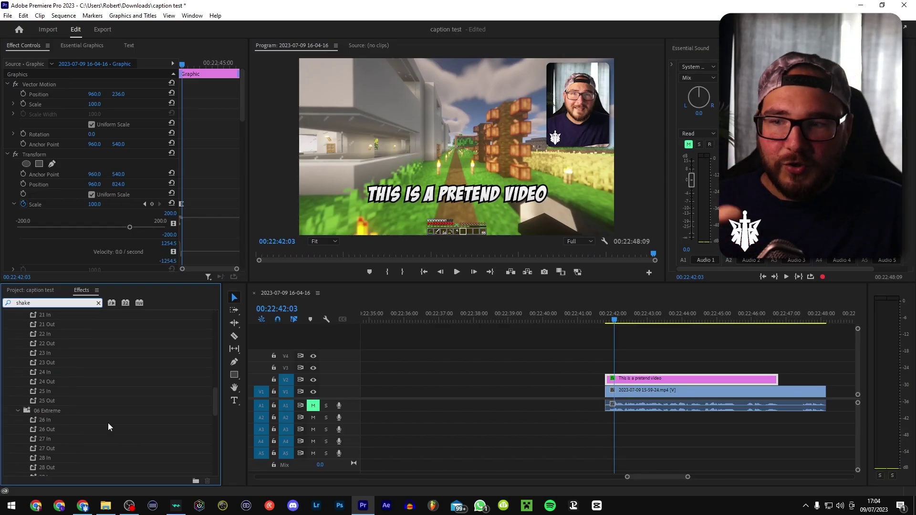
scroll(113, 416, "down", 10)
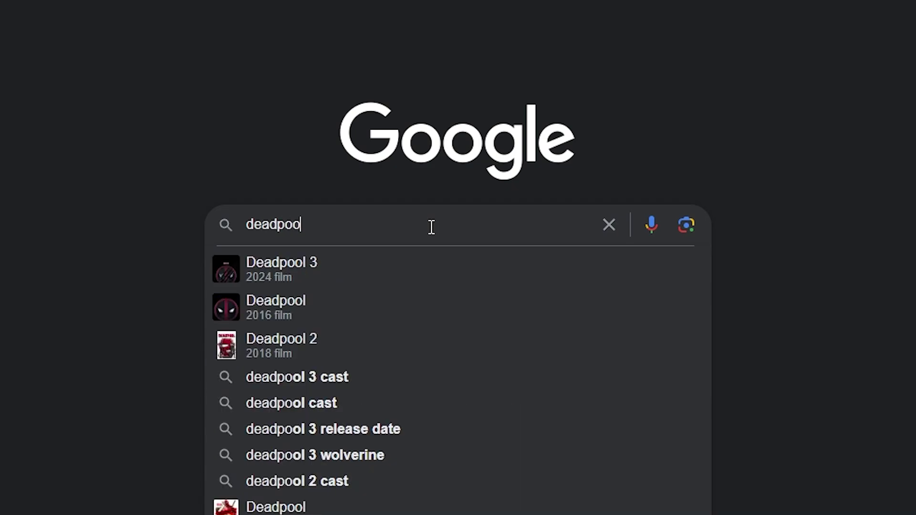
Step: Search 'camera shake preset' and download the Deadpool handheld shake presets from PremierePro.net
type("camera sh")
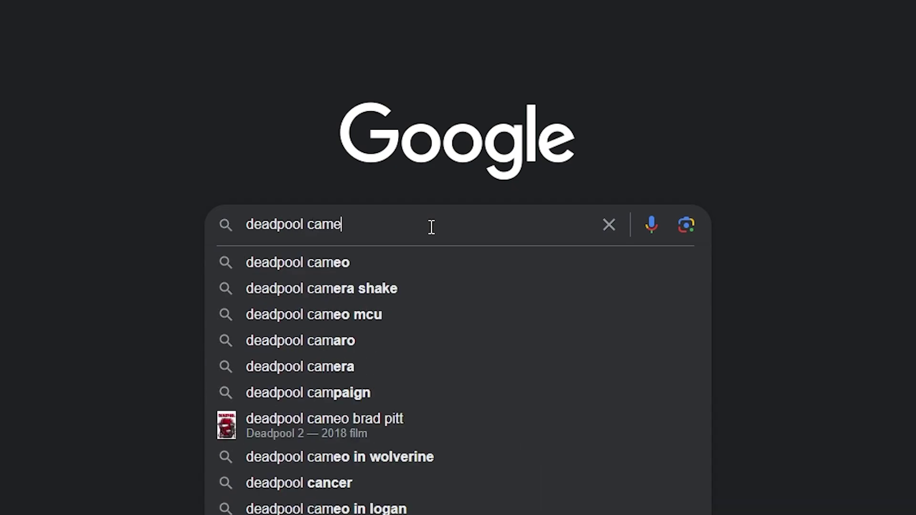
type("ake preset")
key("Return")
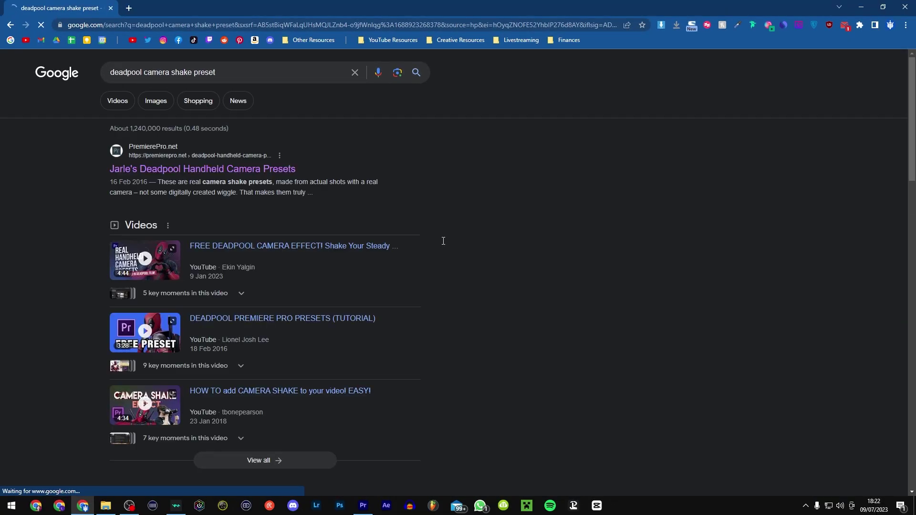
scroll(448, 204, "down", 12)
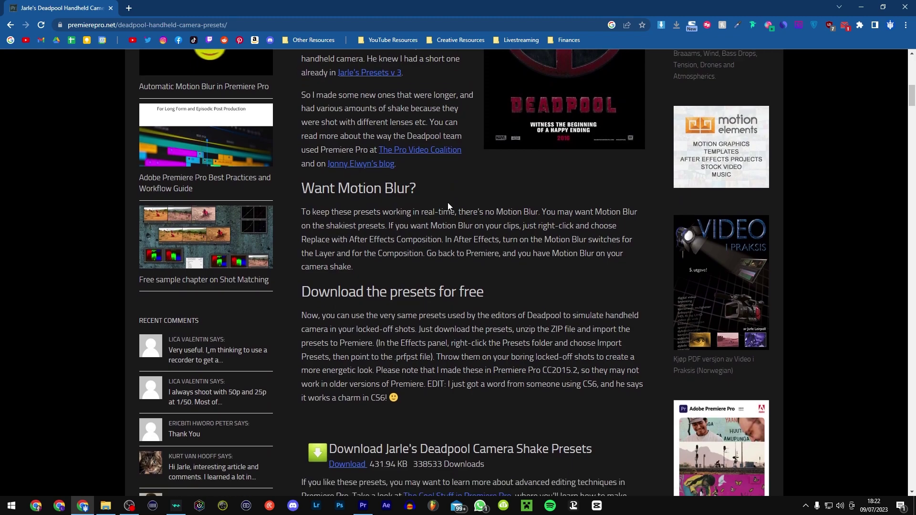
scroll(448, 206, "down", 4)
left_click(355, 245)
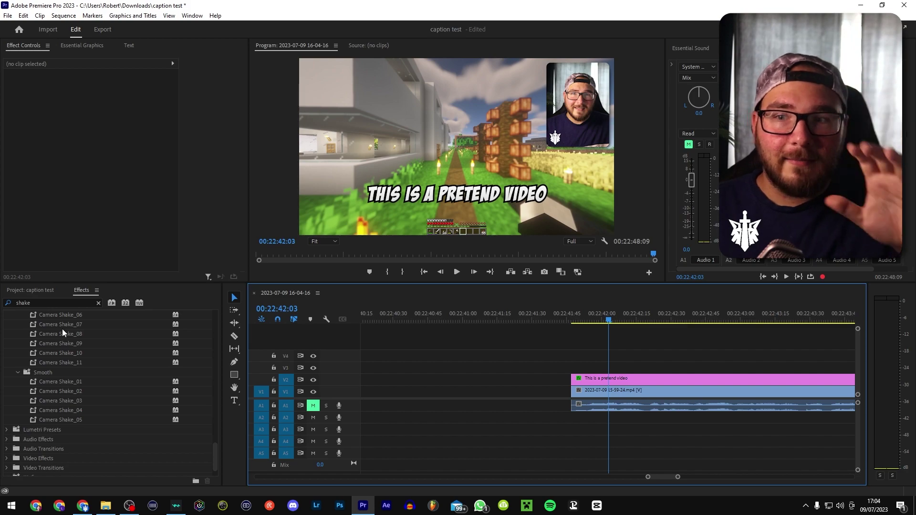
Step: Try Camera Shake_01 on the gameplay clip and play it back
left_click_drag(67, 382, 665, 408)
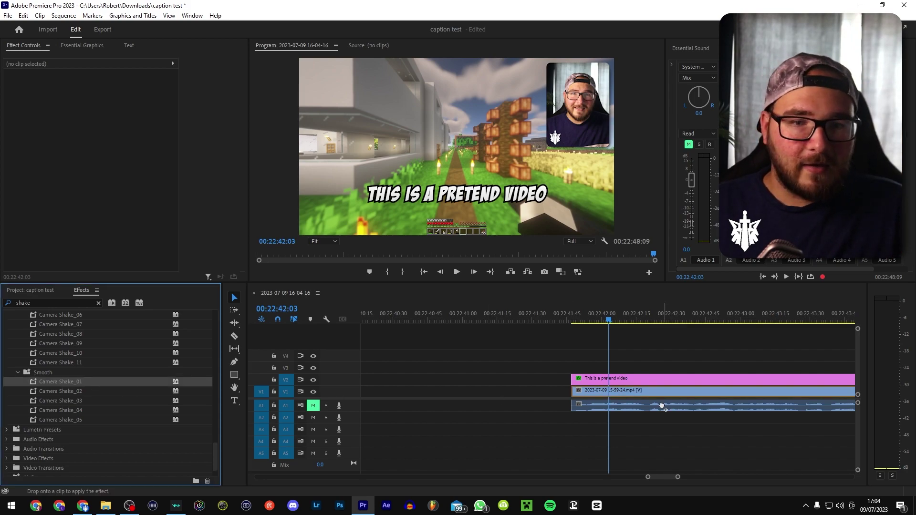
left_click_drag(610, 392, 612, 391)
key("space")
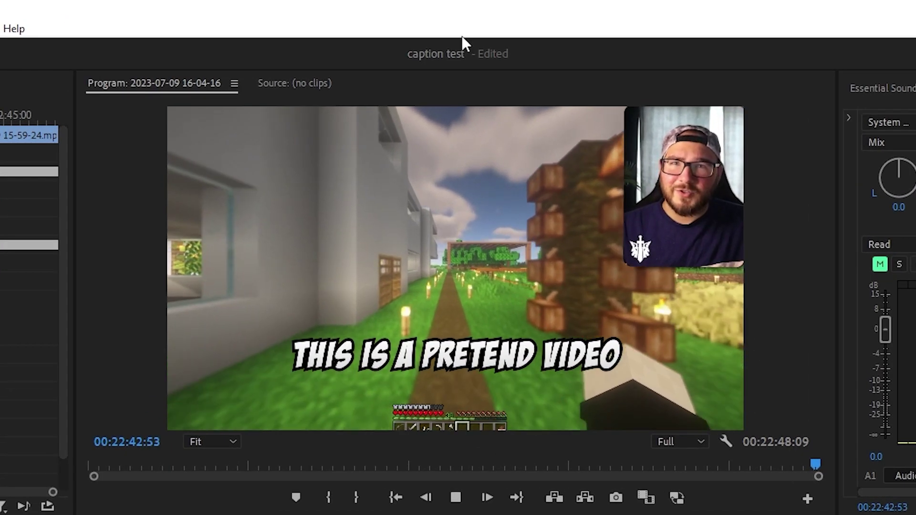
key("space")
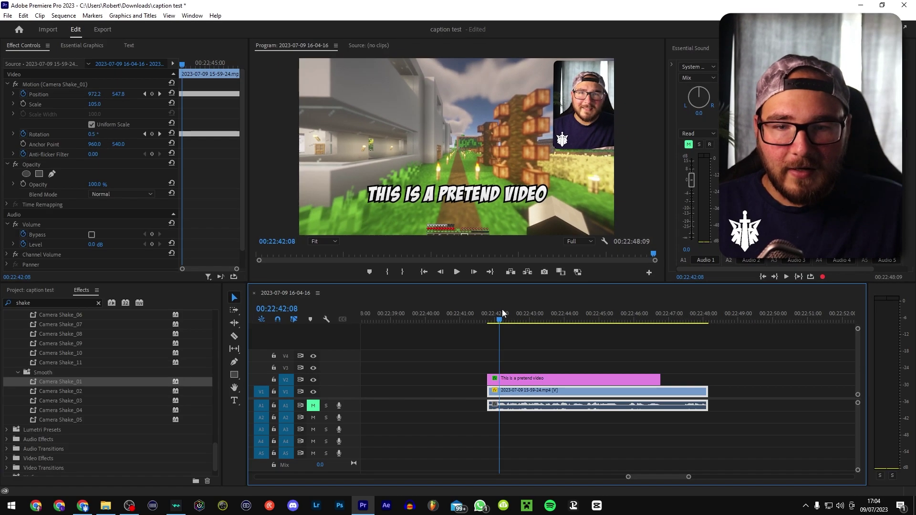
Step: Apply the smooth Camera Shake_01 to the caption clip and preview the sequence
key("Up")
key("=")
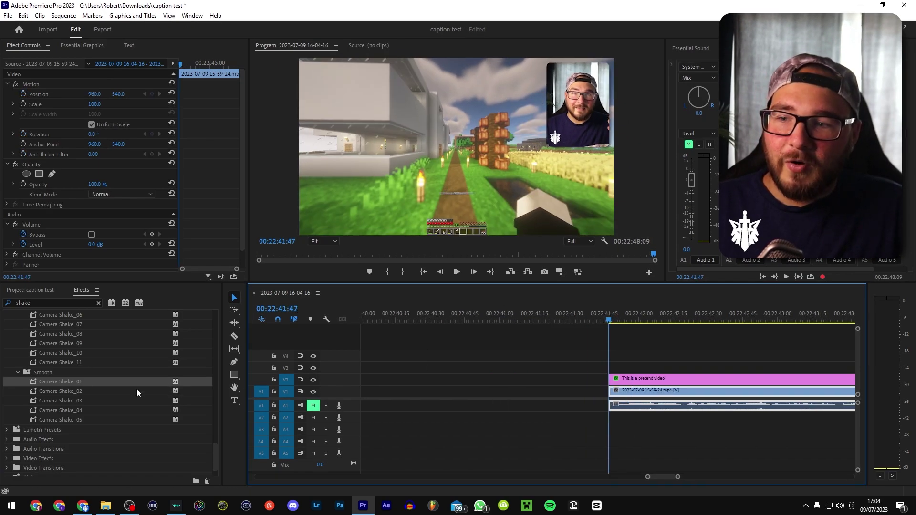
left_click_drag(134, 383, 644, 380)
left_click(631, 353)
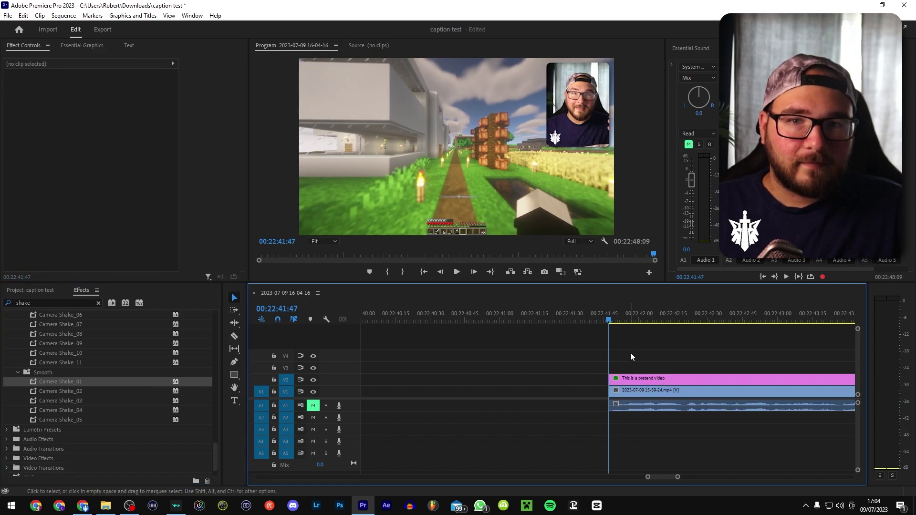
key("space")
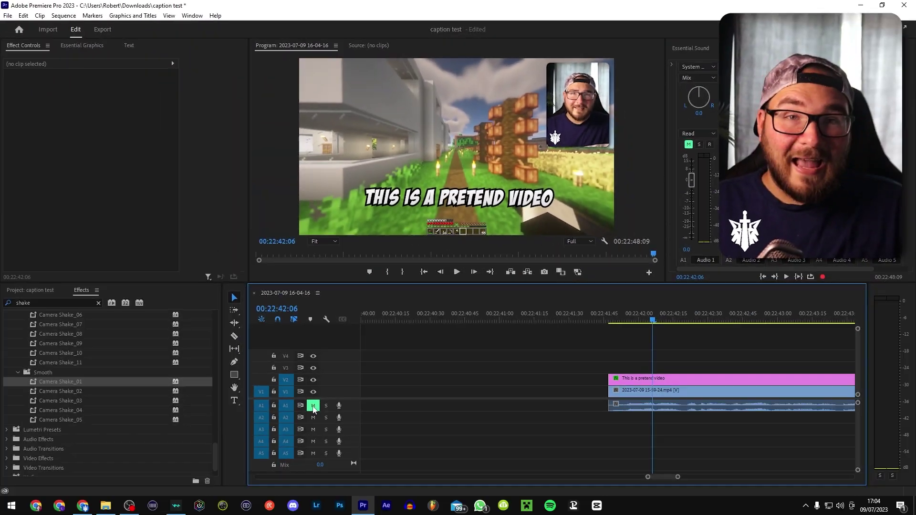
key("equal")
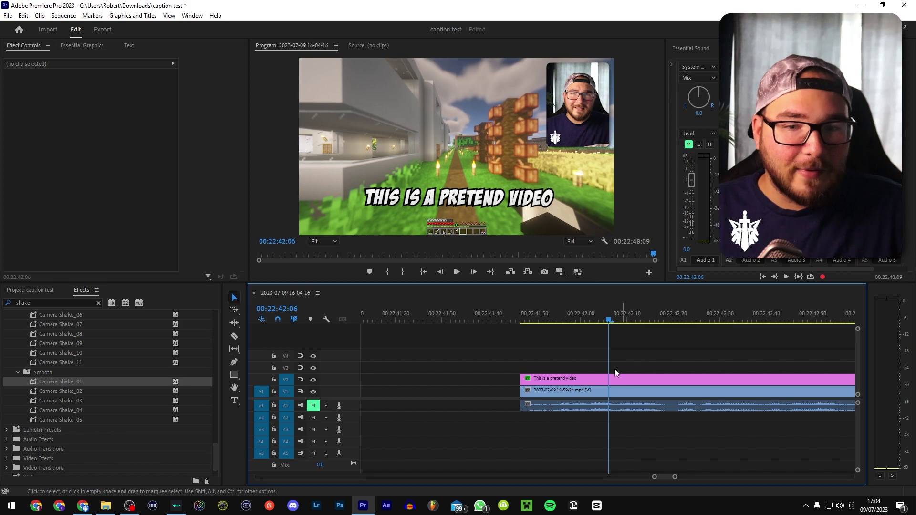
left_click(593, 378)
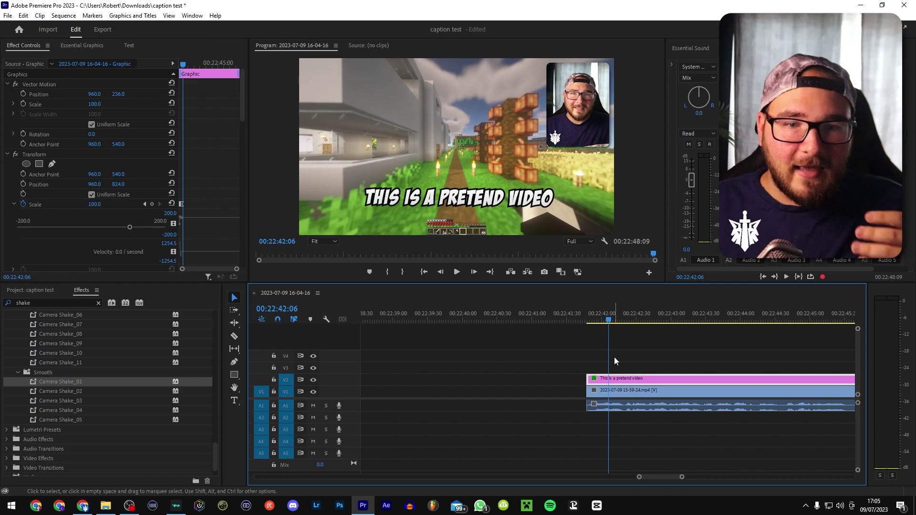
key("=")
scroll(614, 357, "right", 5)
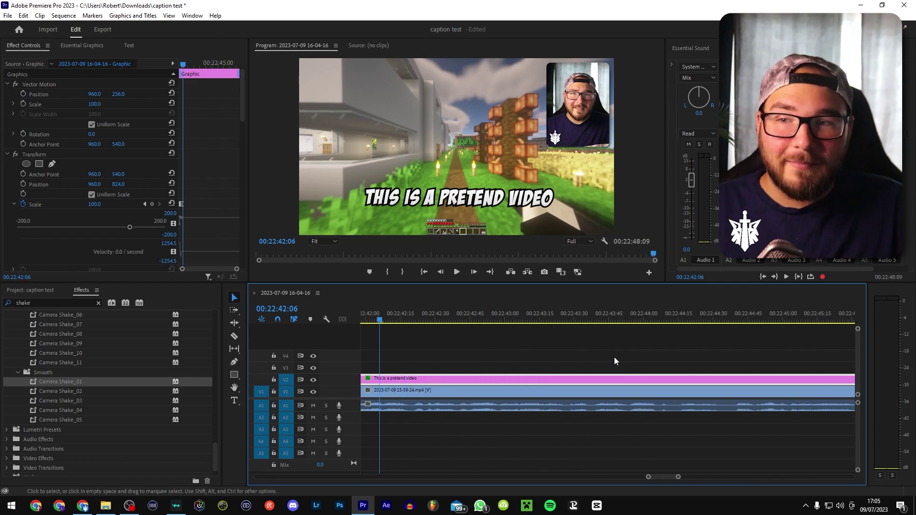
Step: Cut the caption at 00:22:42:58 and delete the piece after the cut
scroll(615, 357, "left", 5)
left_click(671, 319)
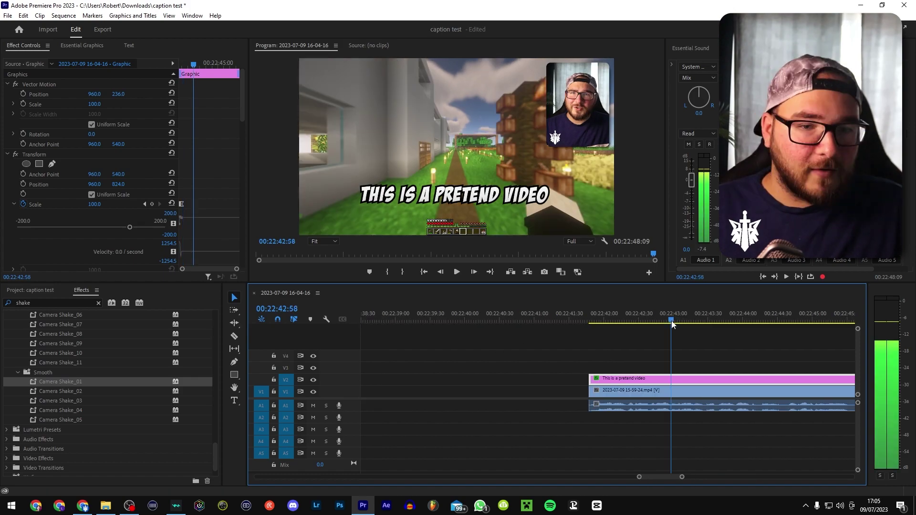
key("ctrl+k")
left_click(678, 382)
key("Delete")
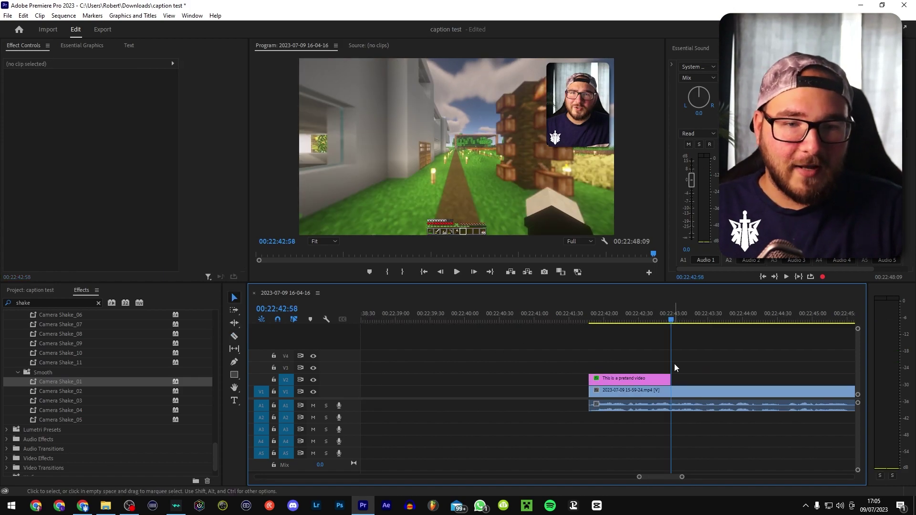
key("=")
Step: Paste a second copy of the caption at the playhead and preview both captions
left_click(489, 380)
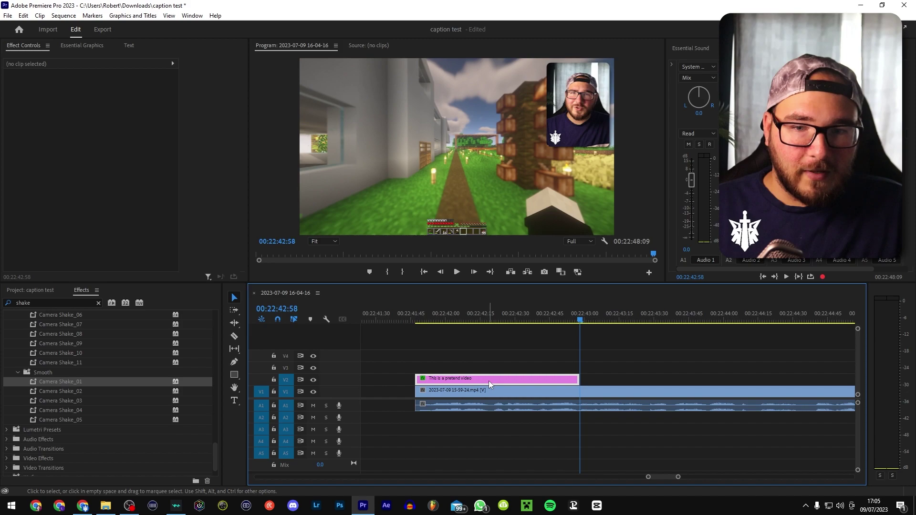
key("ctrl+v")
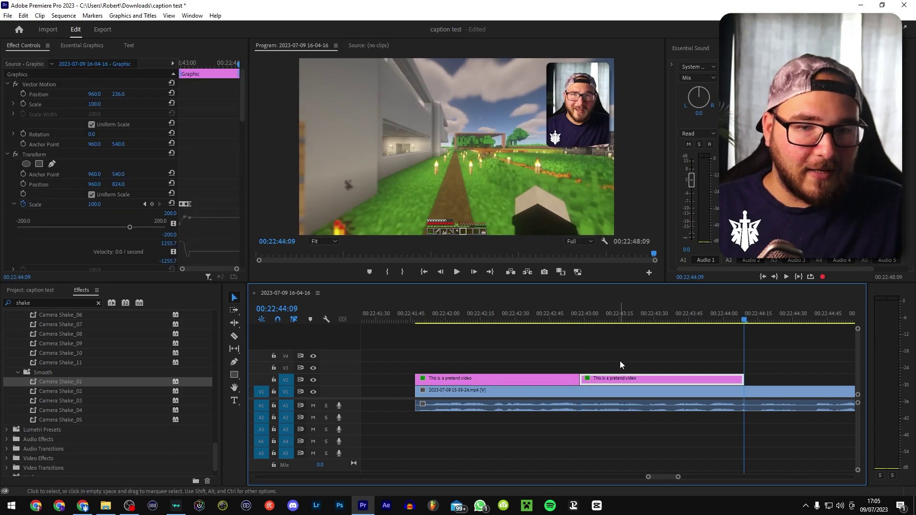
left_click(313, 406)
left_click(414, 321)
key("space")
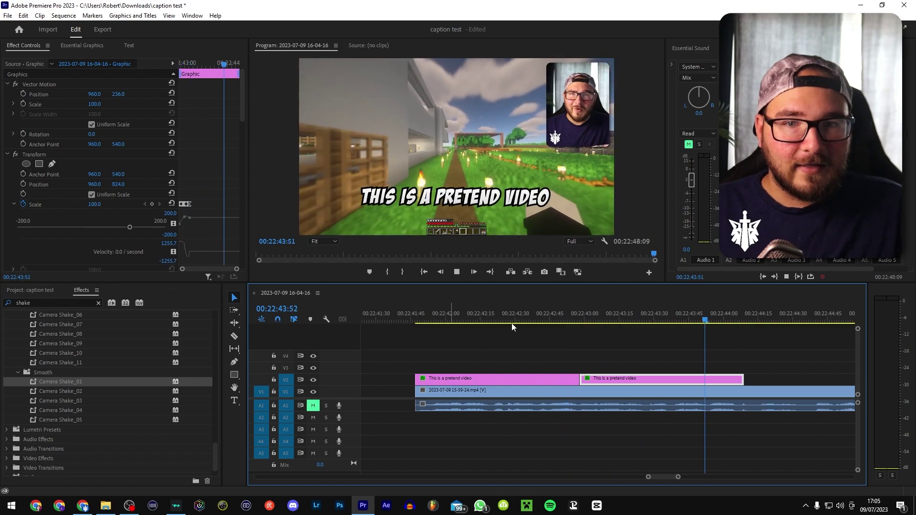
left_click(600, 318)
left_click(313, 406)
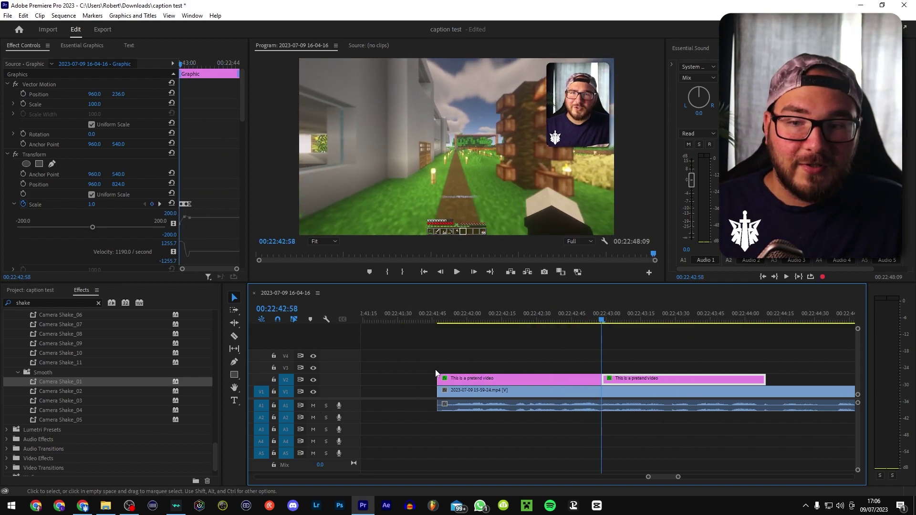
left_click(514, 348)
key("space")
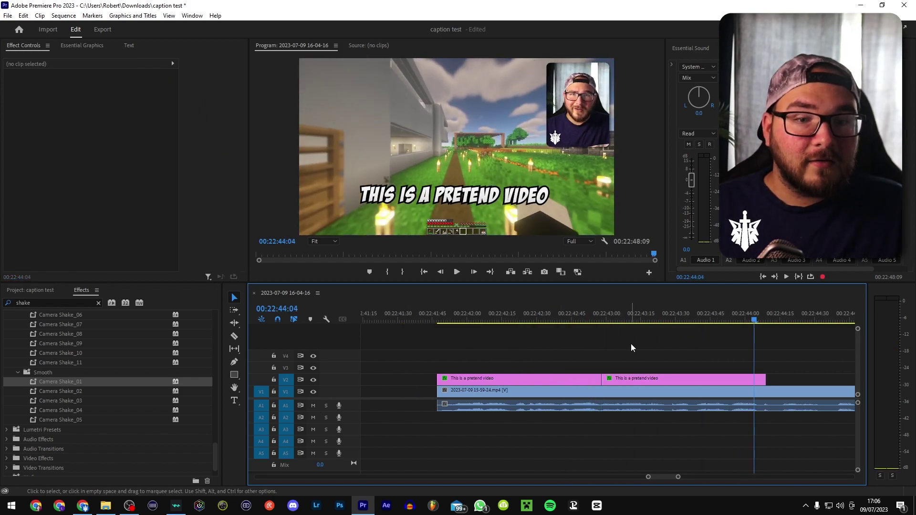
Step: Change the second caption's text to 'to show you how captions work'
left_click(620, 317)
left_click(654, 379)
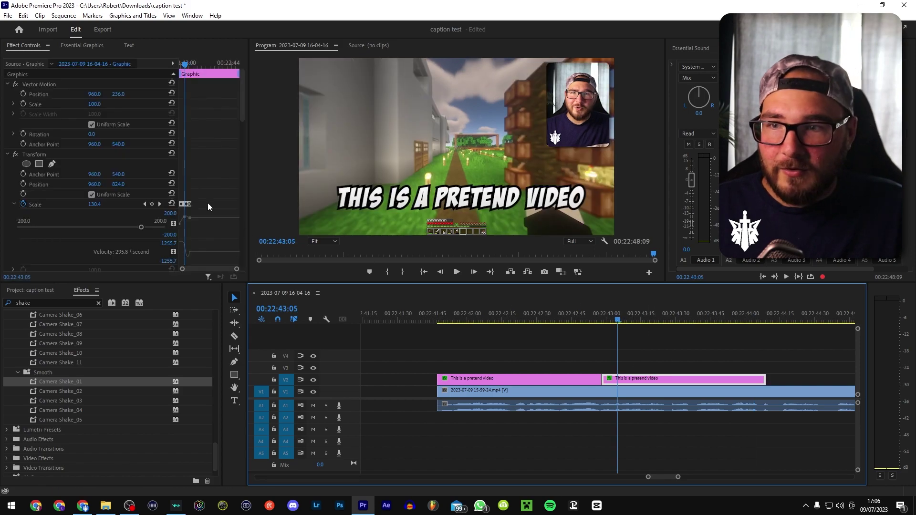
left_click(128, 45)
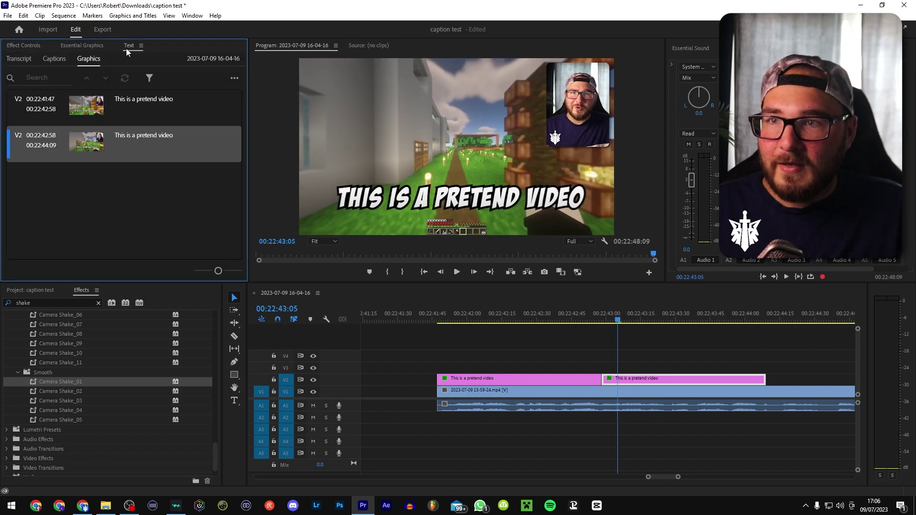
double_click(144, 136)
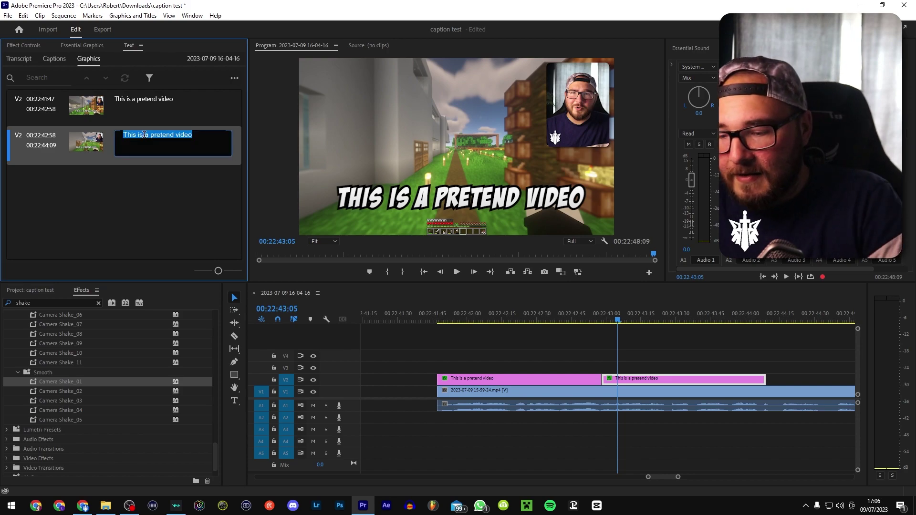
type("to show you ")
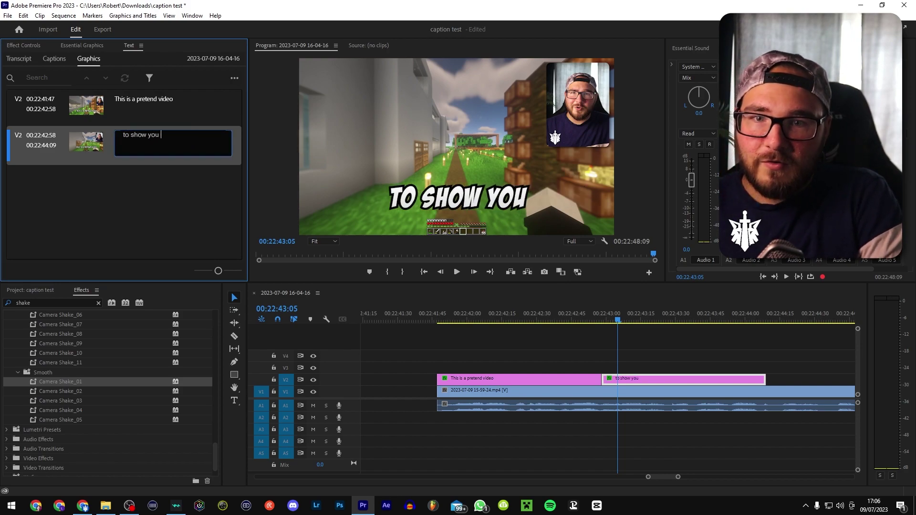
type("how captions wro")
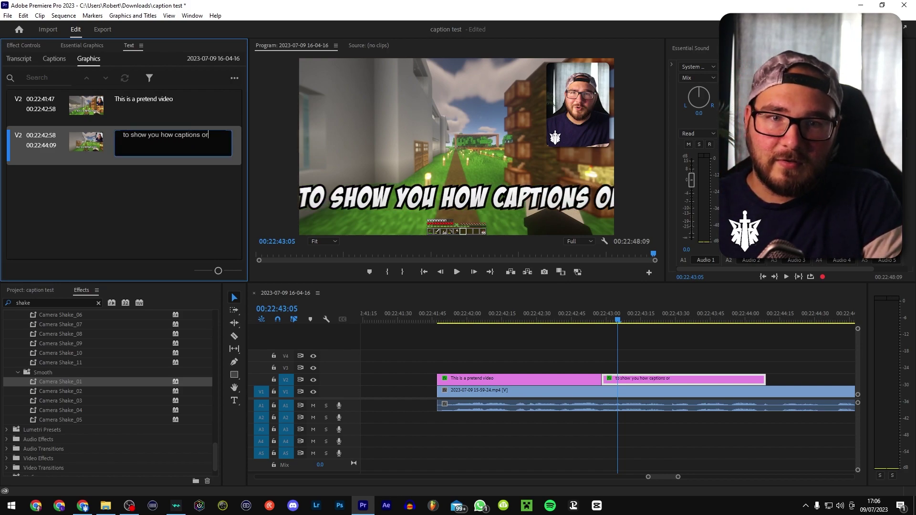
key("BackSpace")
key("BackSpace")
type("ork")
left_click(642, 315)
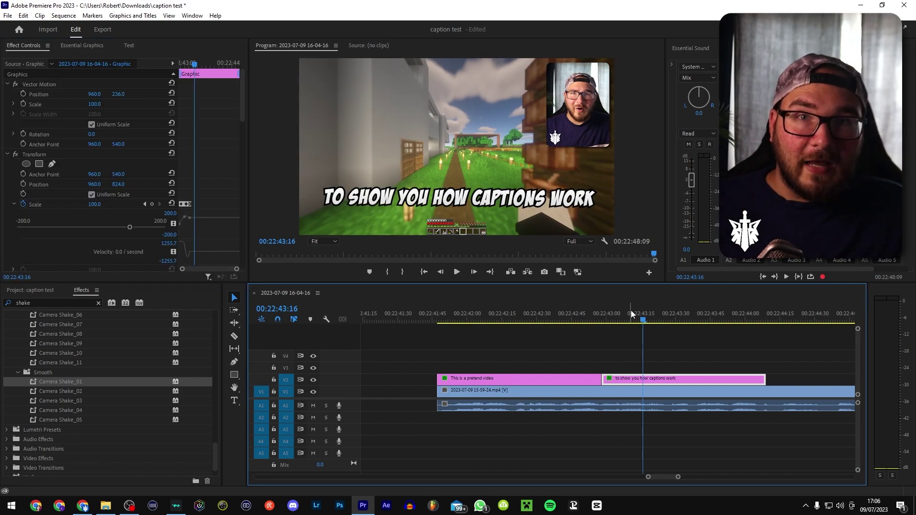
Step: Reduce the caption's Source Text font size to 106
scroll(182, 117, "down", 5)
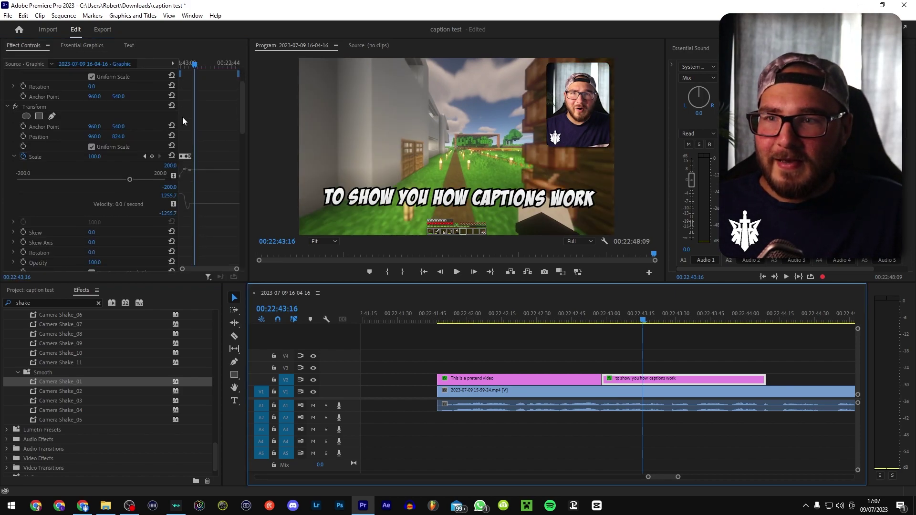
scroll(191, 165, "down", 7)
left_click_drag(120, 160, 123, 159)
left_click_drag(620, 316, 648, 324)
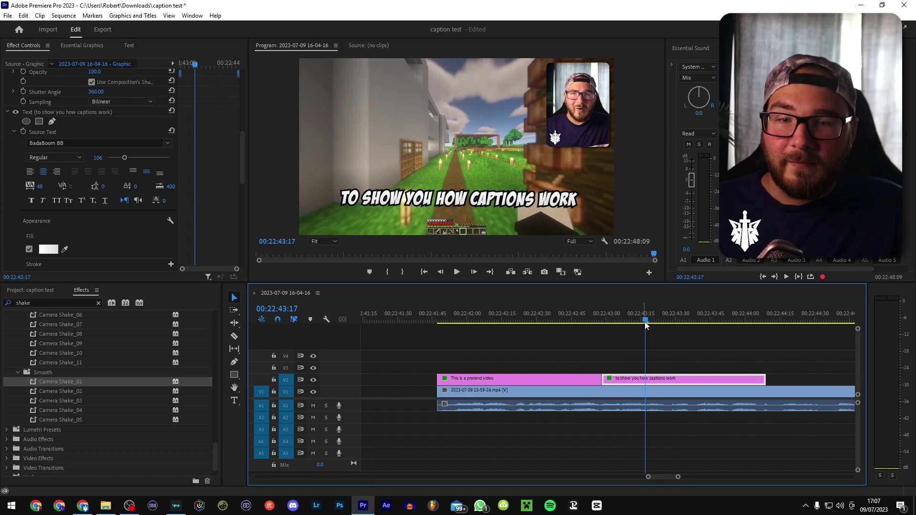
scroll(629, 370, "down", 2)
scroll(618, 380, "down", 2)
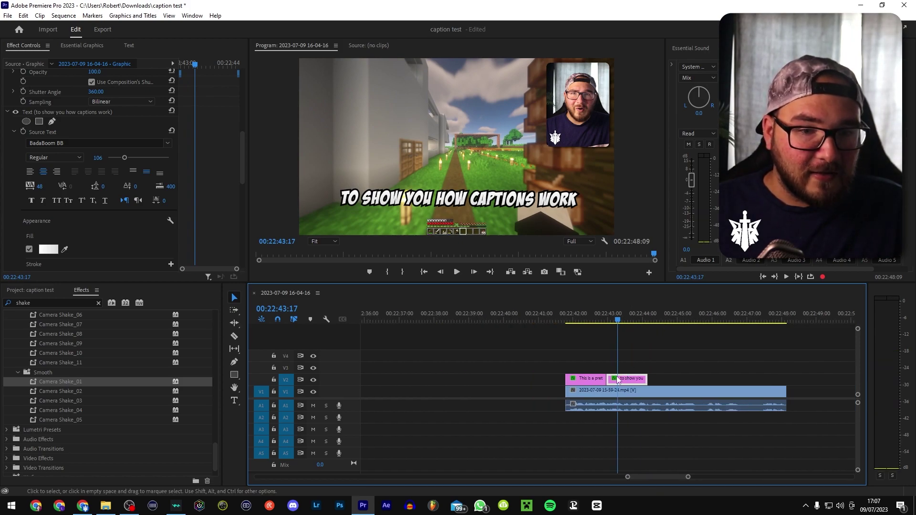
scroll(644, 339, "up", 2)
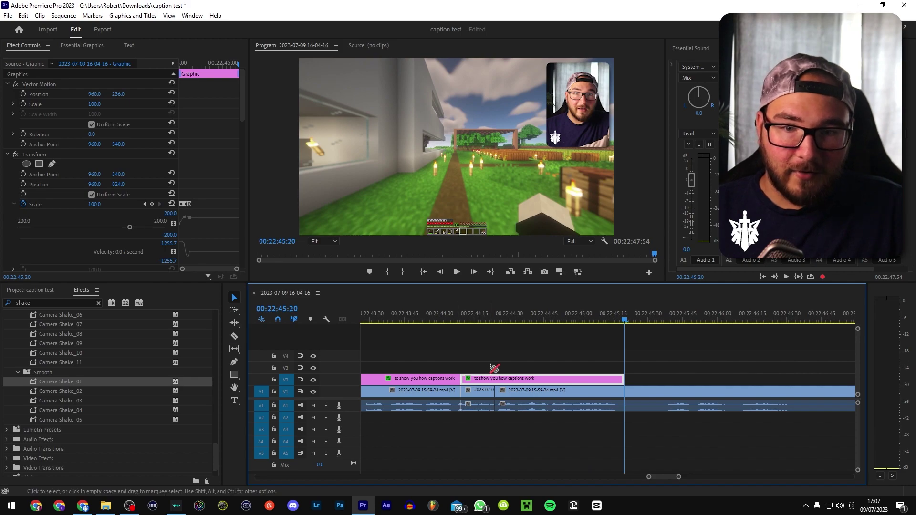
Step: Split the duplicate caption clip and delete the piece after the cut
left_click(494, 380)
left_click(558, 379)
key("Delete")
left_click(476, 322)
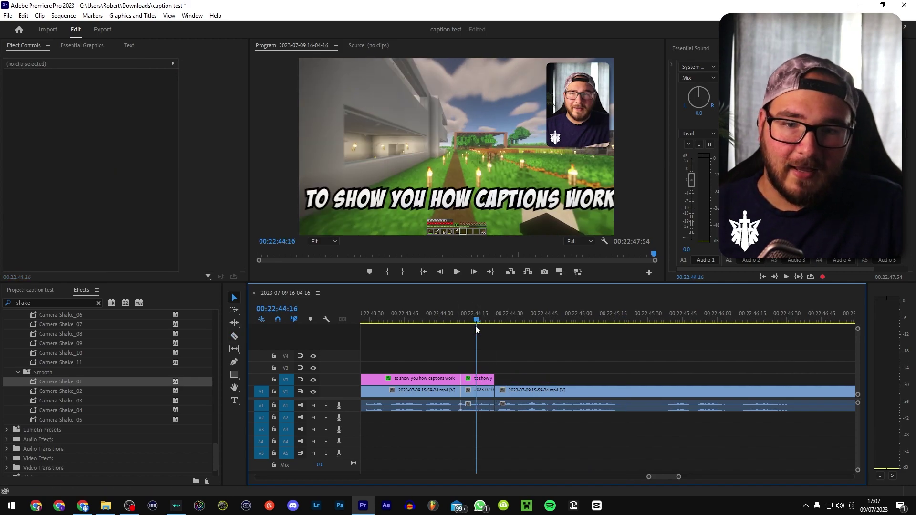
left_click(483, 380)
Step: Change the short caption's text to 'anyway' and paste another caption copy after it
left_click(128, 45)
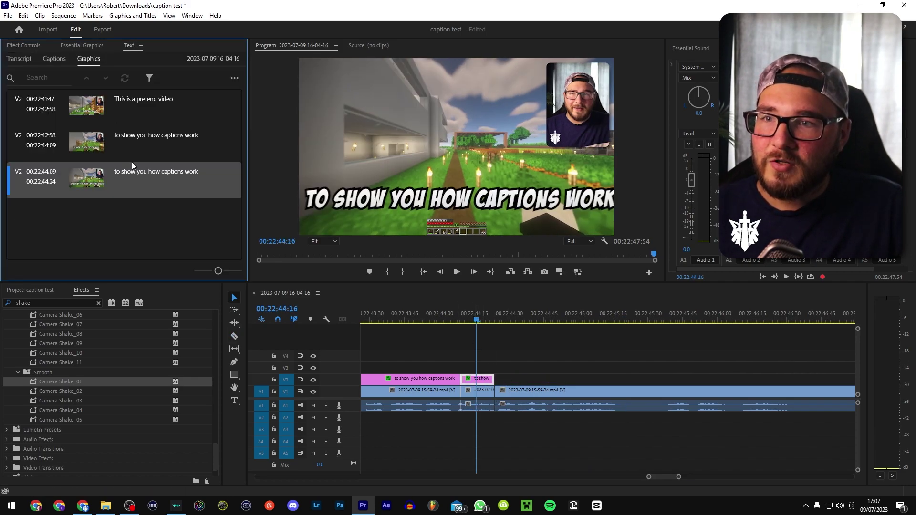
double_click(142, 170)
type("anyway")
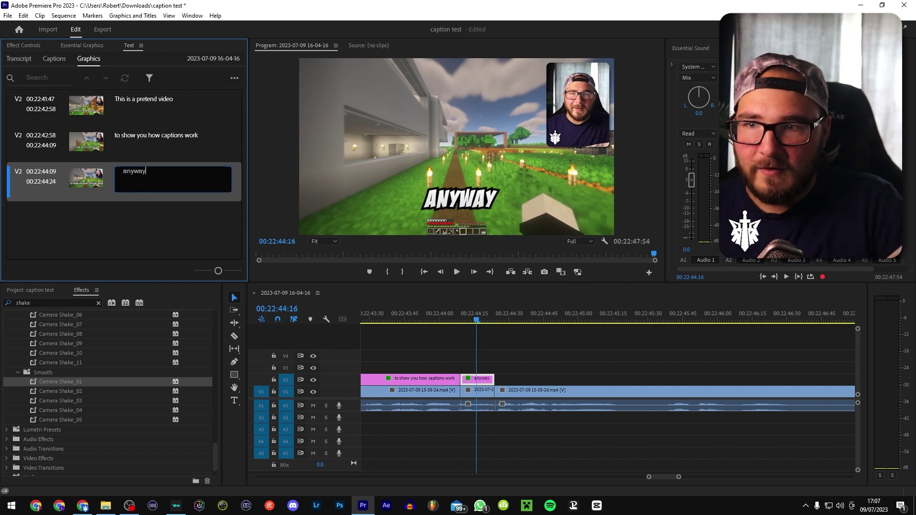
left_click(496, 321)
key("ctrl+v")
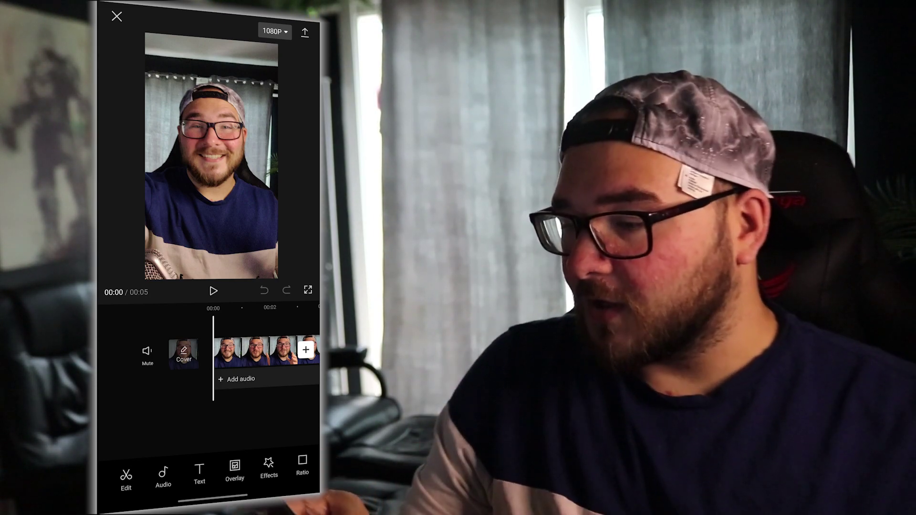
Step: Run CapCut's Auto Captions with 'From video' as the sound source
left_click(198, 482)
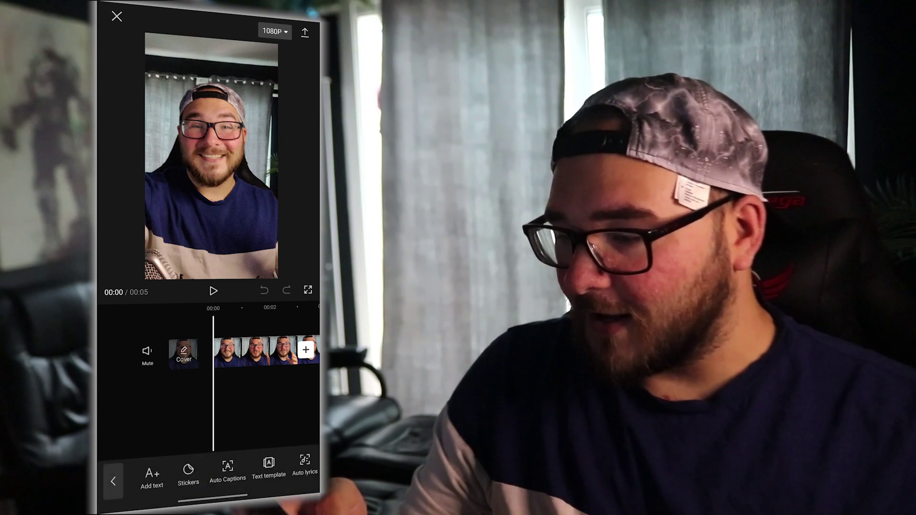
left_click(230, 466)
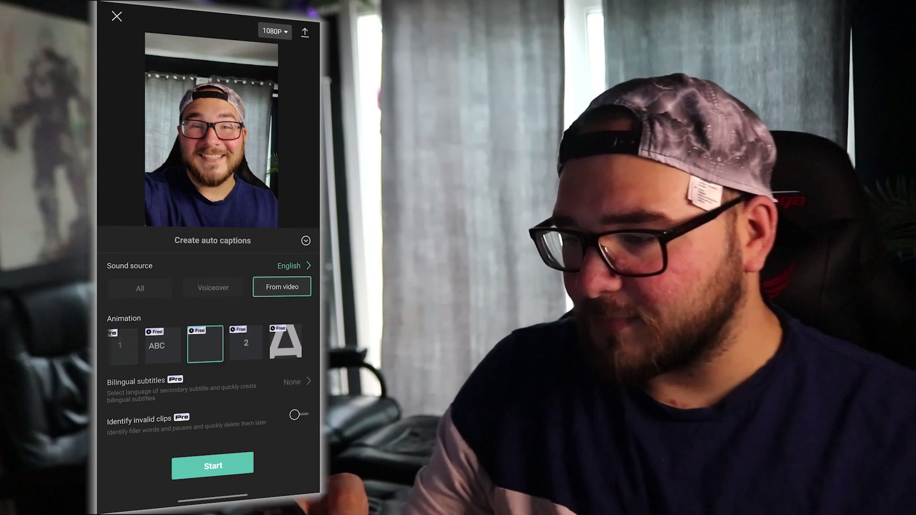
left_click(213, 466)
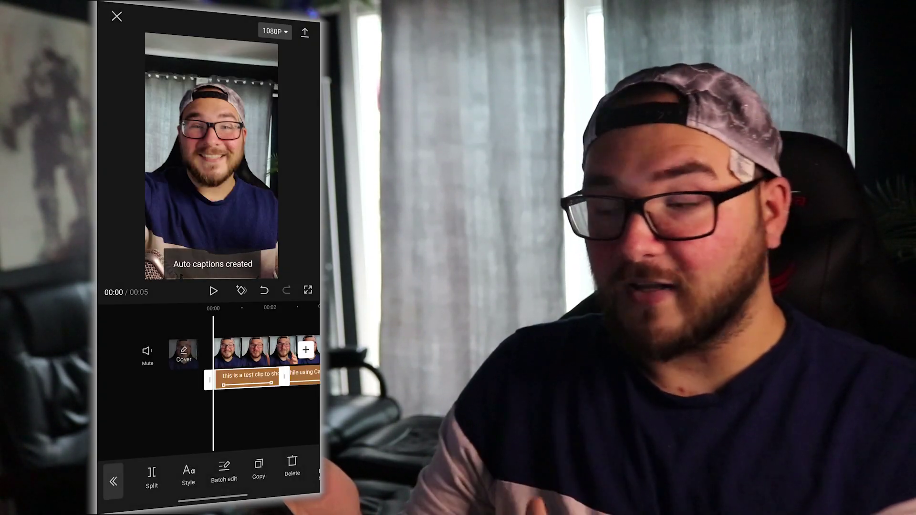
left_click_drag(277, 414, 219, 420)
left_click(213, 291)
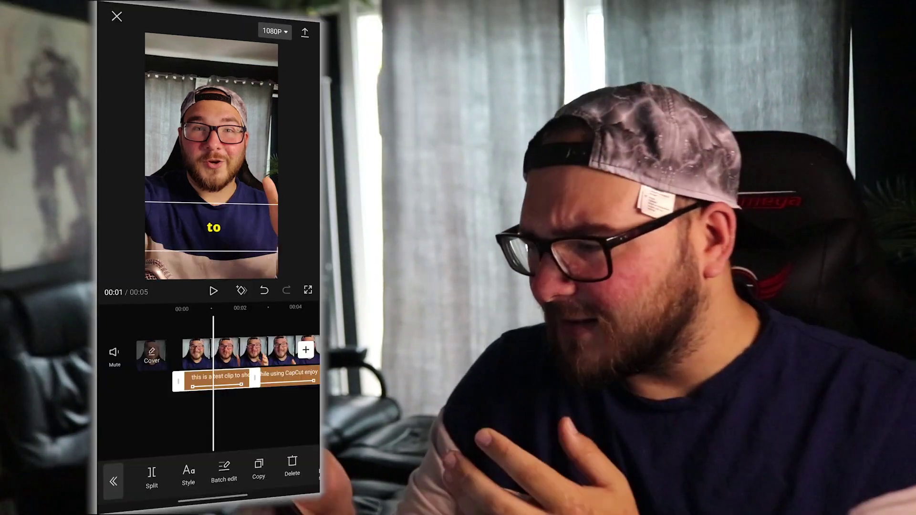
left_click_drag(285, 433, 245, 430)
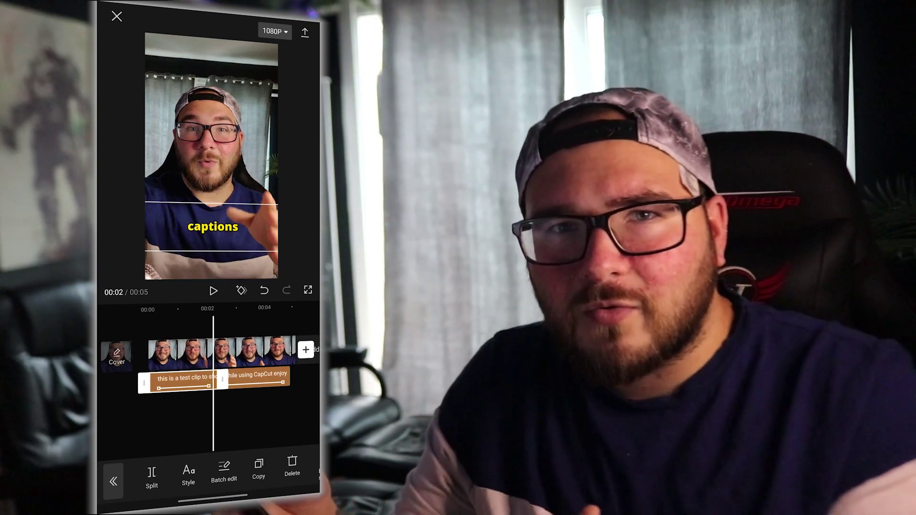